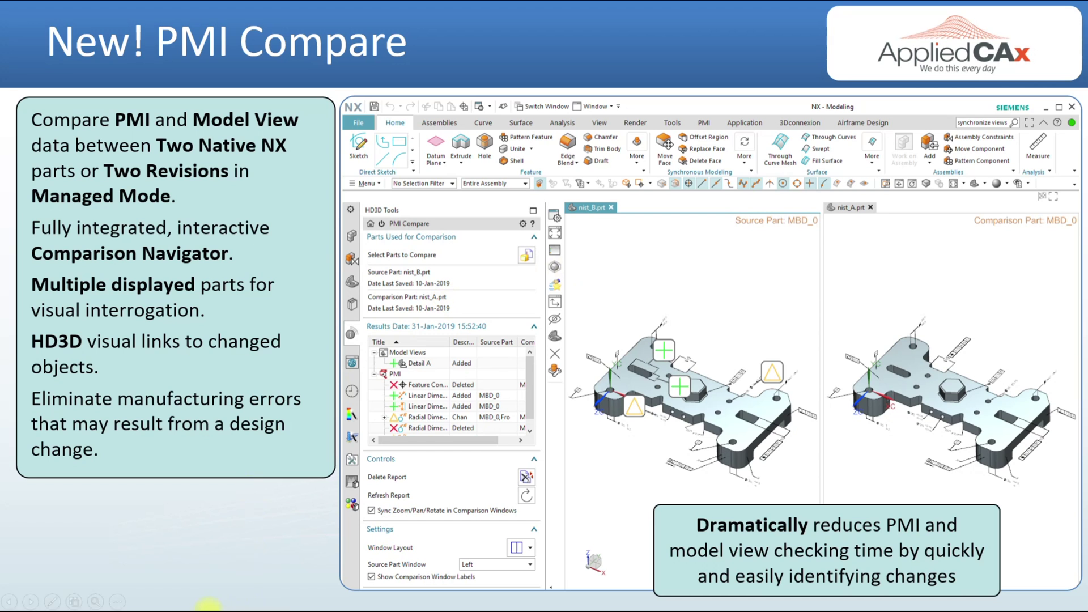
Advance the slide show past the PMI Compare slide to PMI Preferences
{"action": "key", "text": "Right"}
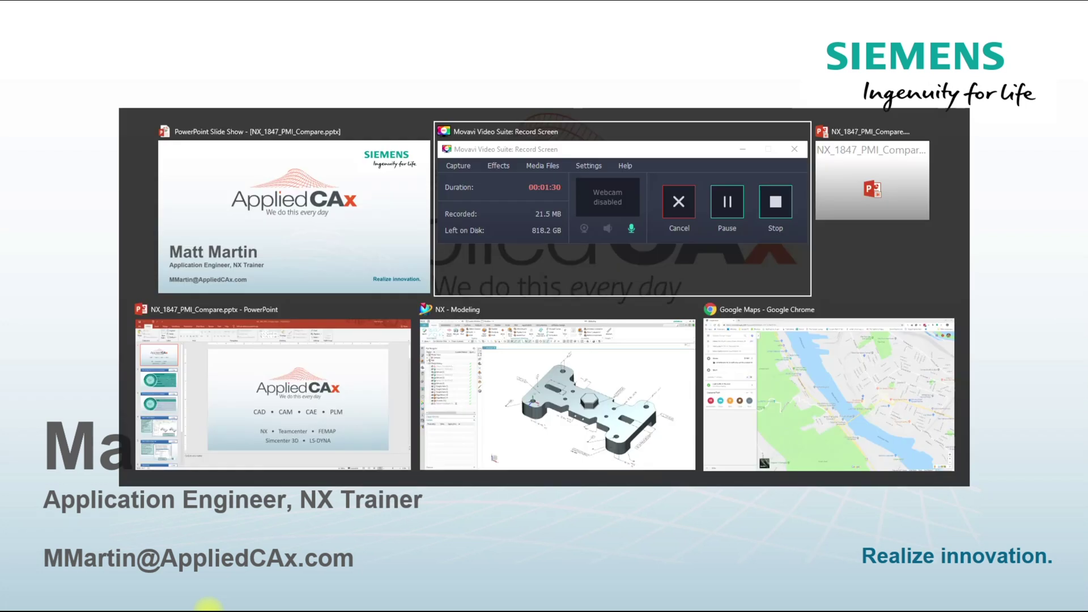
Bring NX forward and select the Front view's feature control frames and Ø35 dimension
{"action": "left_click", "coordinate": [603, 438]}
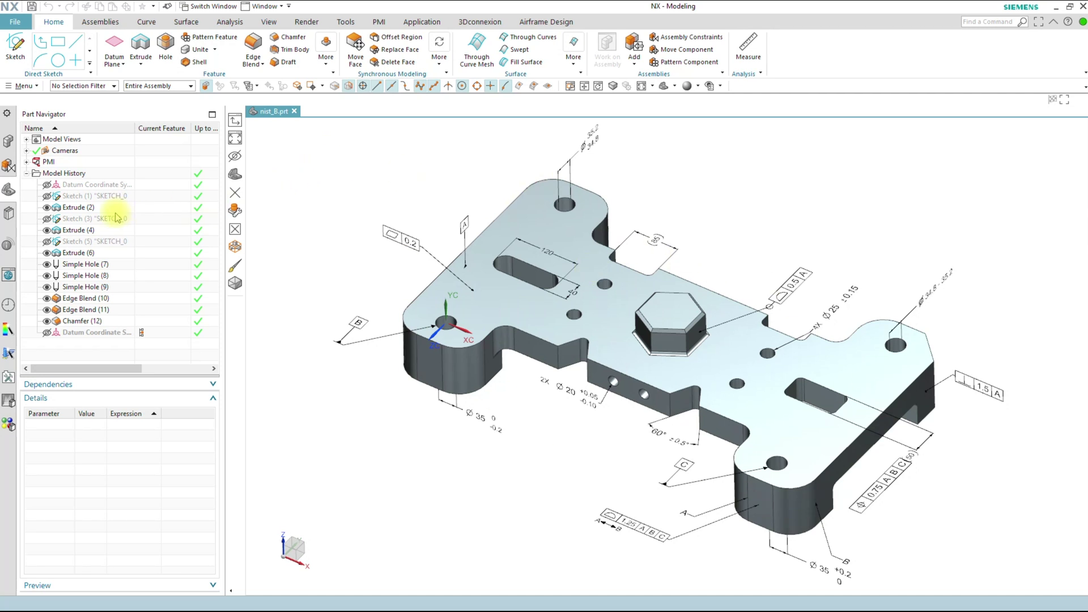
{"action": "left_click", "coordinate": [26, 139]}
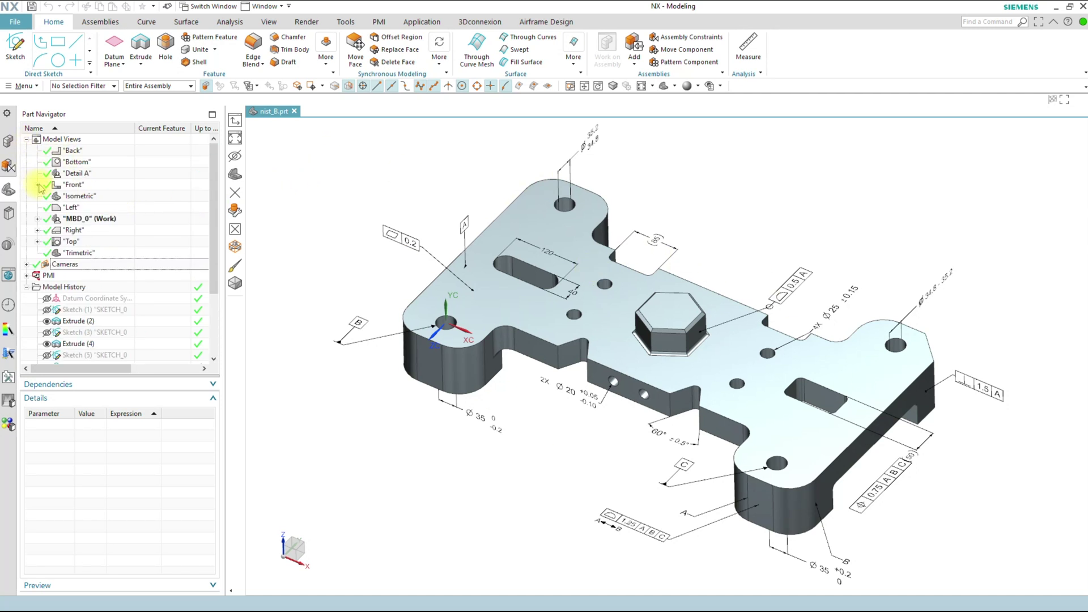
{"action": "left_click", "coordinate": [37, 185]}
{"action": "left_click", "coordinate": [97, 196]}
{"action": "left_click", "coordinate": [96, 206]}
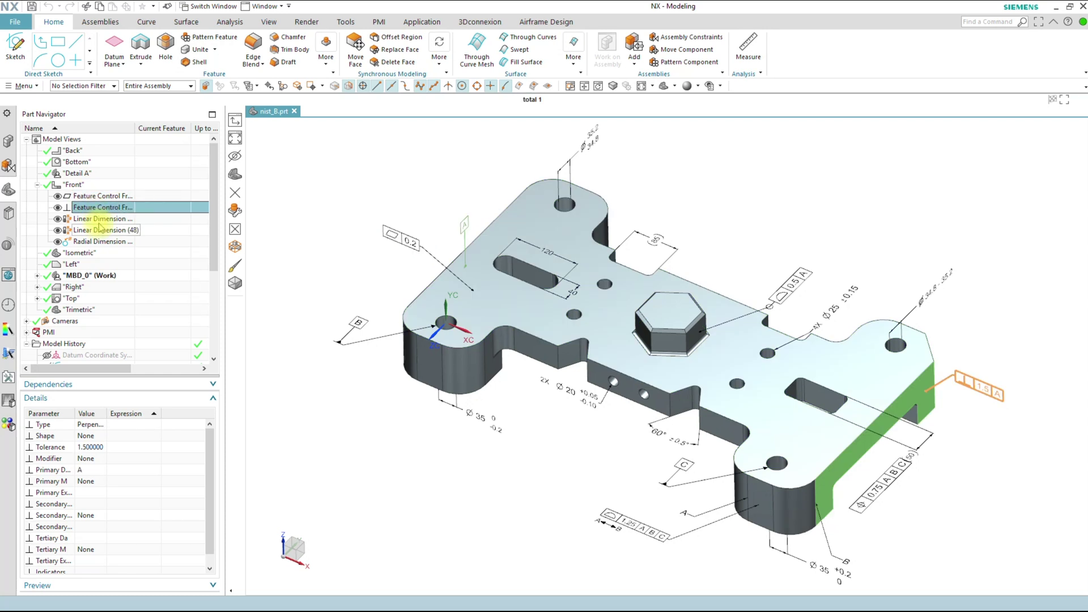
{"action": "left_click", "coordinate": [100, 229]}
Collapse the Model Views list, clear the selection and switch to the PMI tab
{"action": "left_click", "coordinate": [38, 185]}
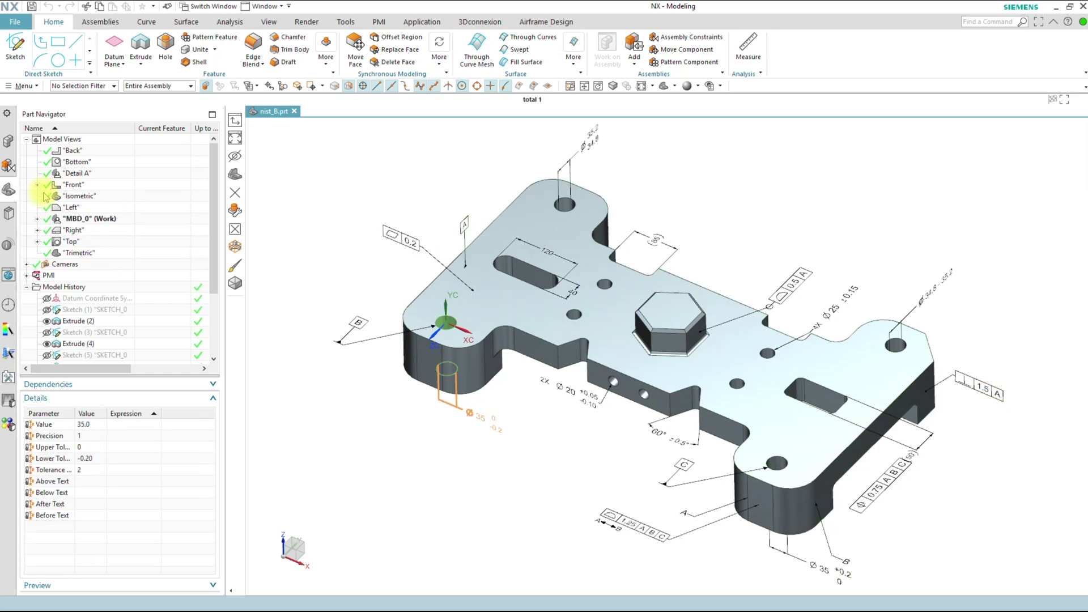
{"action": "left_click", "coordinate": [26, 139]}
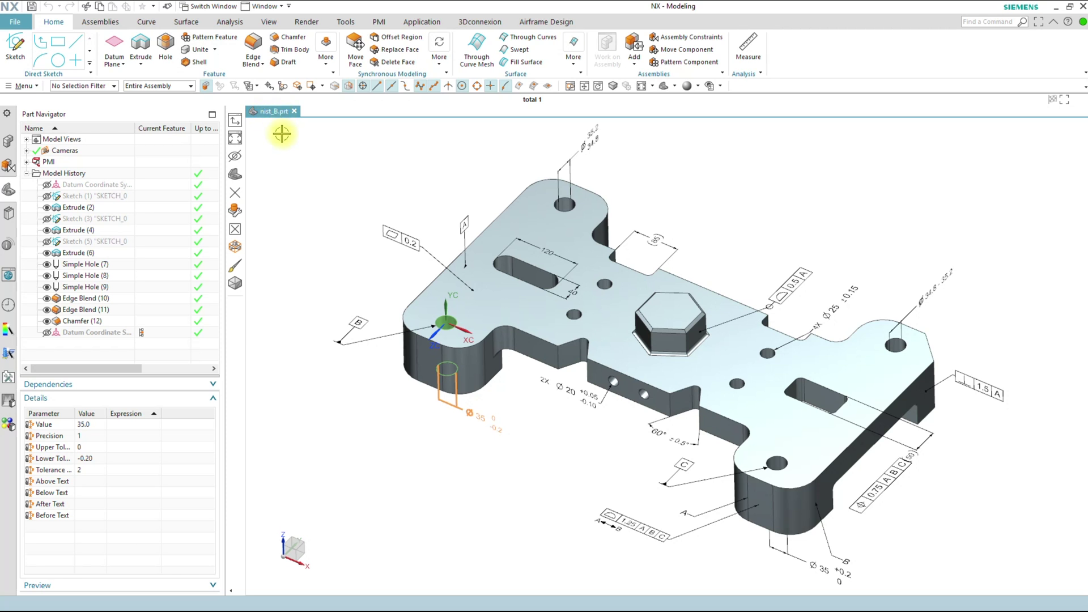
{"action": "left_click", "coordinate": [285, 152]}
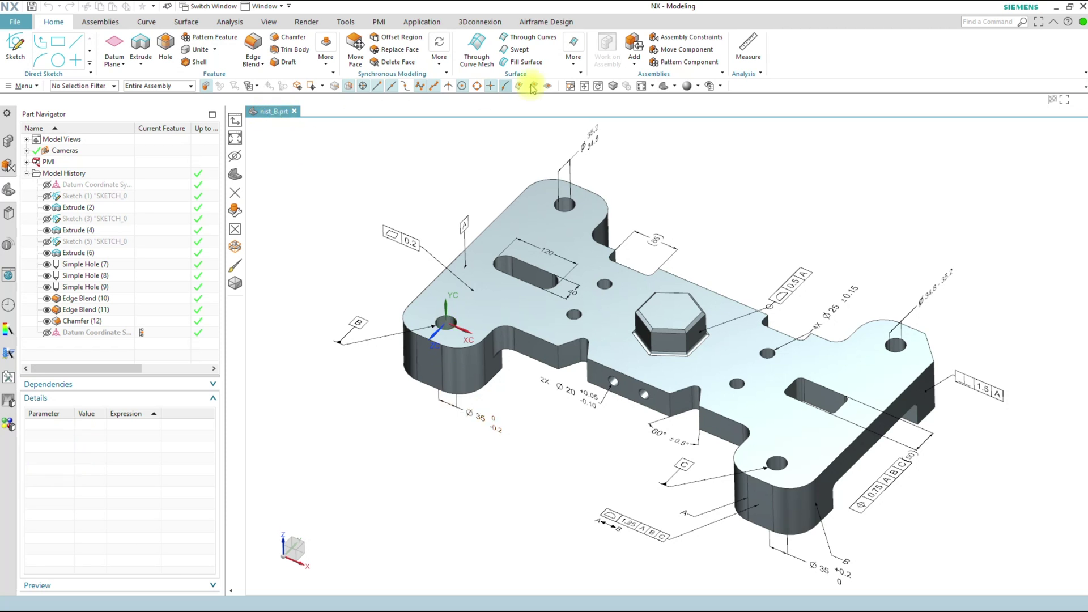
{"action": "left_click", "coordinate": [378, 21]}
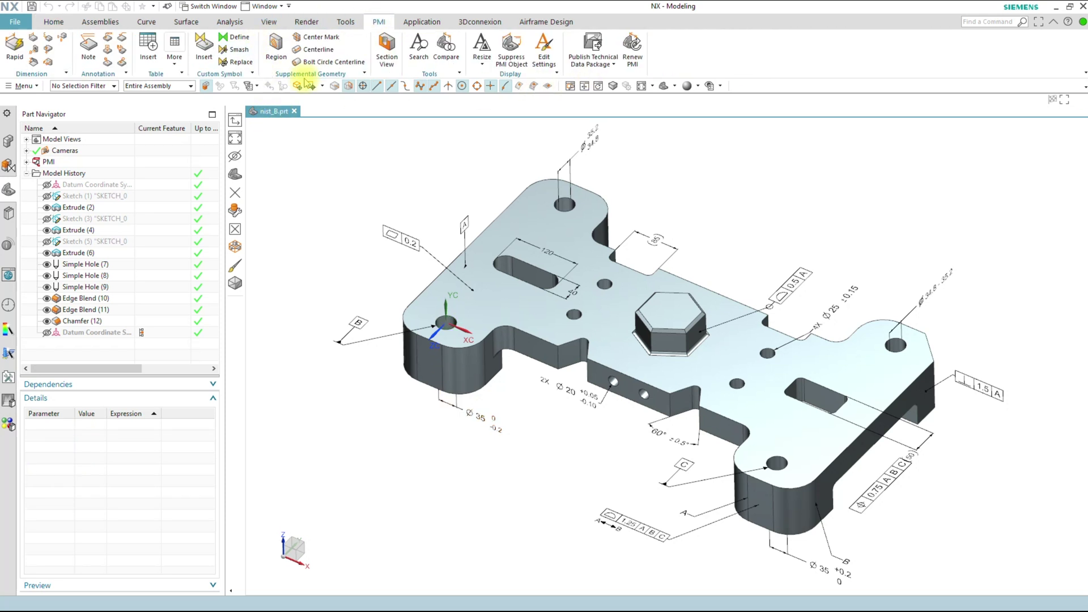
Run PMI Compare of nist_B against nist_A.prt as the comparison part
{"action": "left_click", "coordinate": [445, 57]}
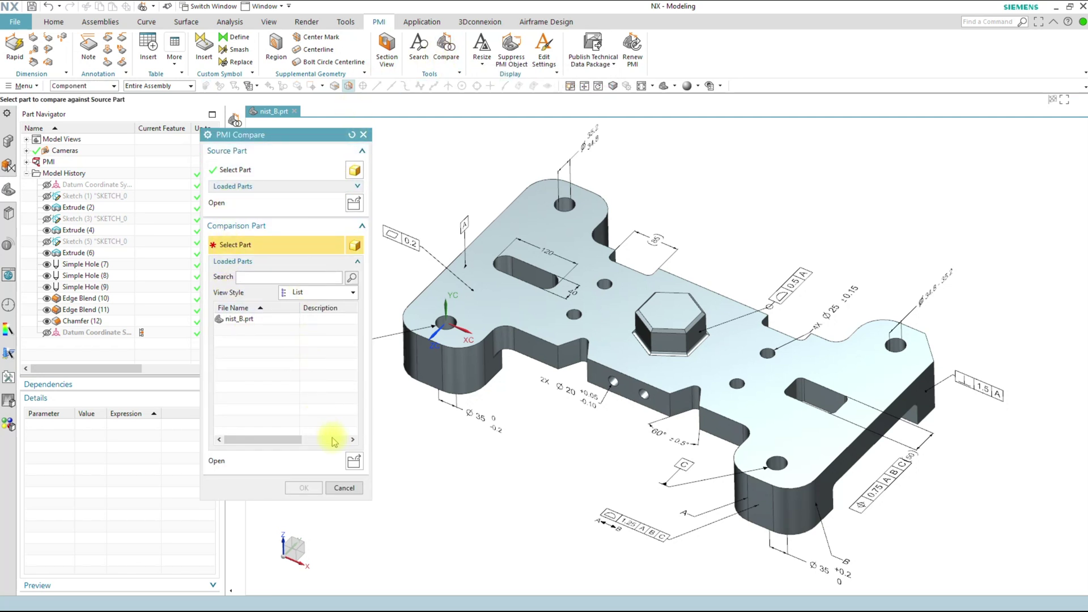
{"action": "left_click", "coordinate": [353, 460]}
{"action": "left_click", "coordinate": [173, 226]}
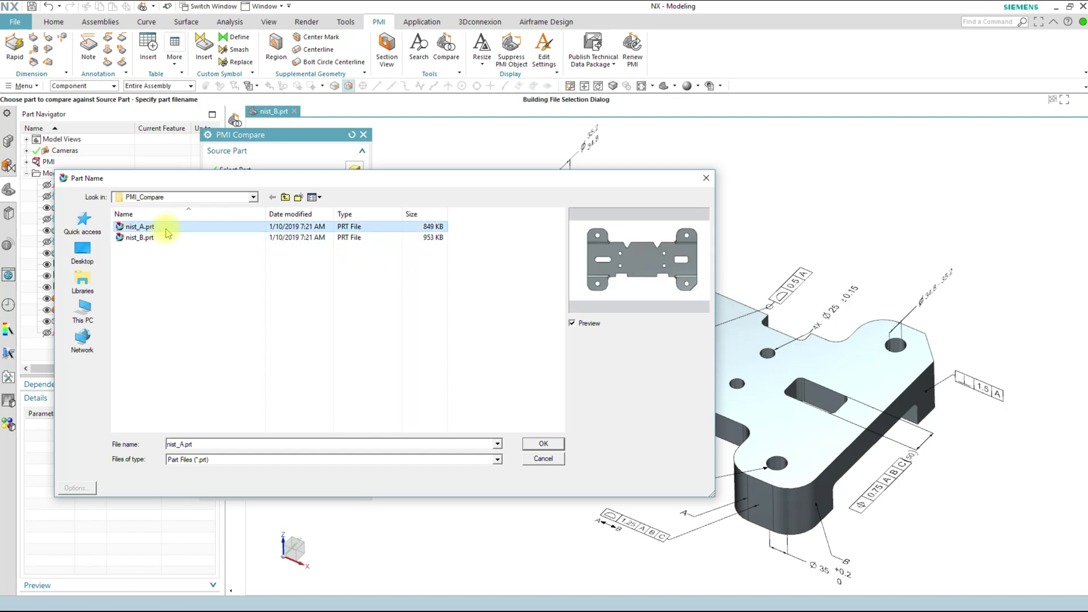
{"action": "left_click", "coordinate": [539, 442]}
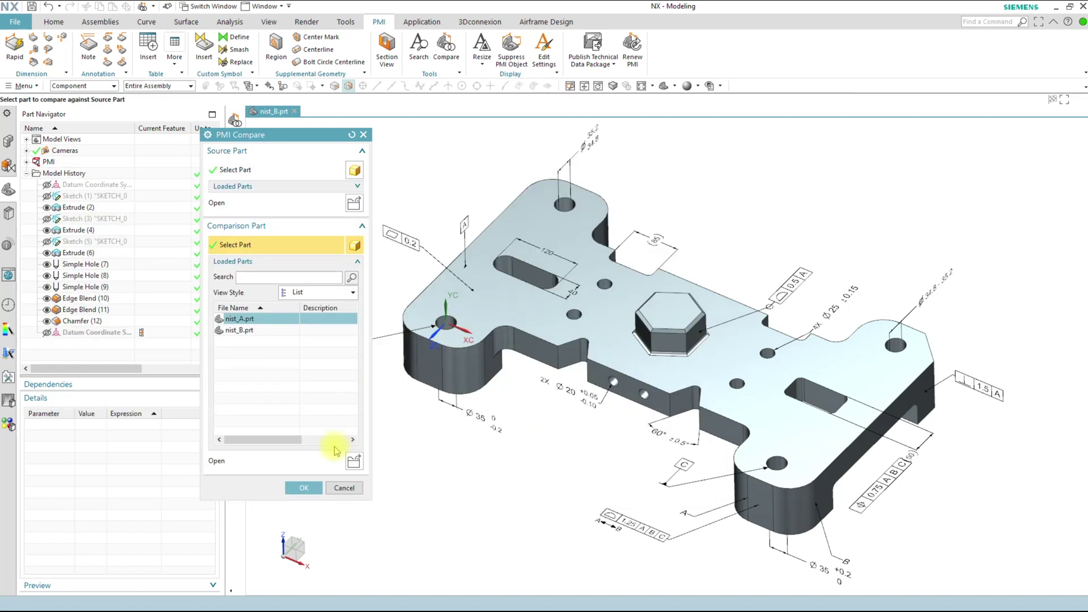
{"action": "left_click", "coordinate": [304, 486]}
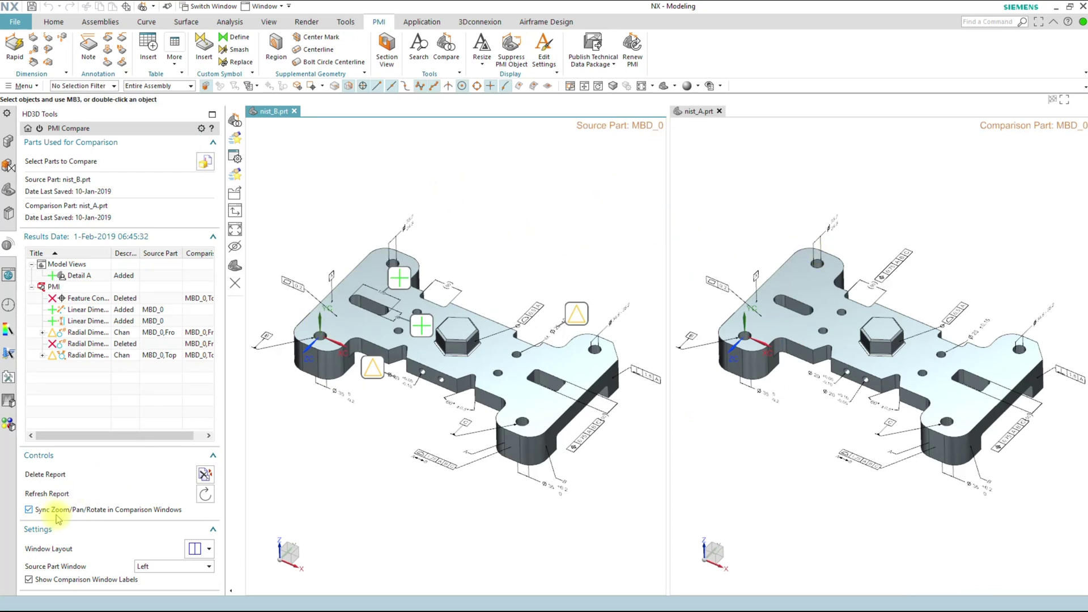
Orbit the synced views, then show the added Detail A model view in the source window
{"action": "mouse_move", "coordinate": [311, 437]}
{"action": "middle_mouse_down"}
{"action": "mouse_move", "coordinate": [437, 323]}
{"action": "mouse_move", "coordinate": [554, 266]}
{"action": "mouse_move", "coordinate": [556, 190]}
{"action": "mouse_move", "coordinate": [541, 191]}
{"action": "middle_mouse_up"}
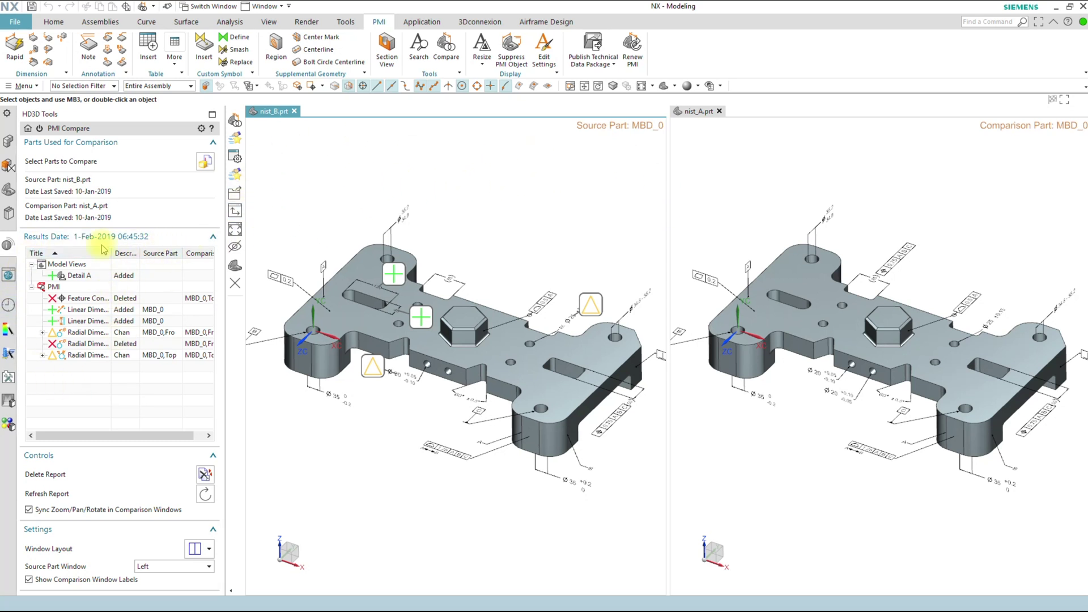
{"action": "left_click", "coordinate": [76, 276]}
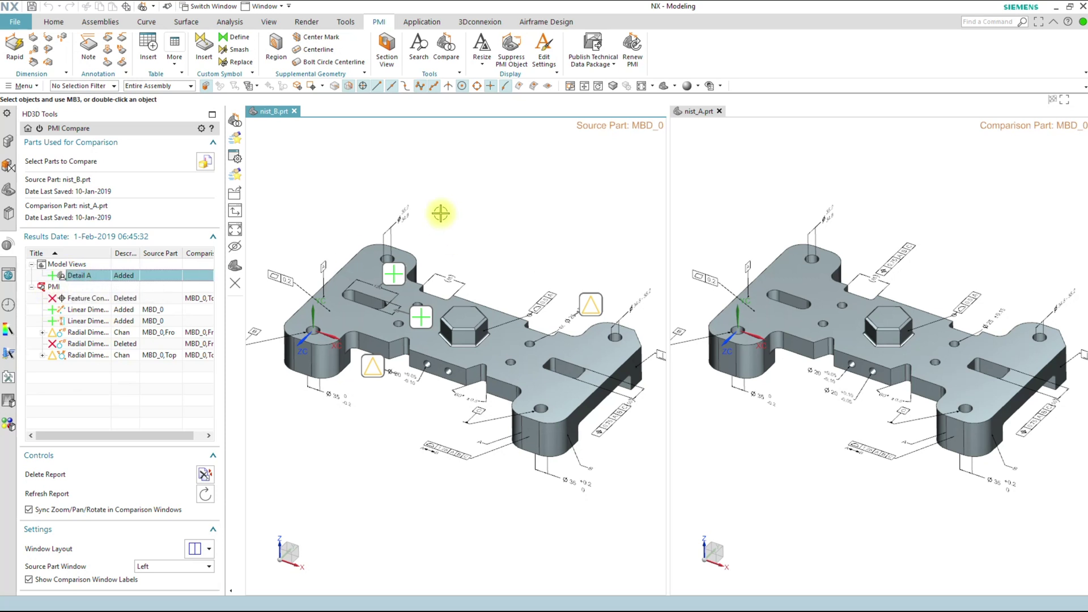
{"action": "right_click", "coordinate": [95, 278]}
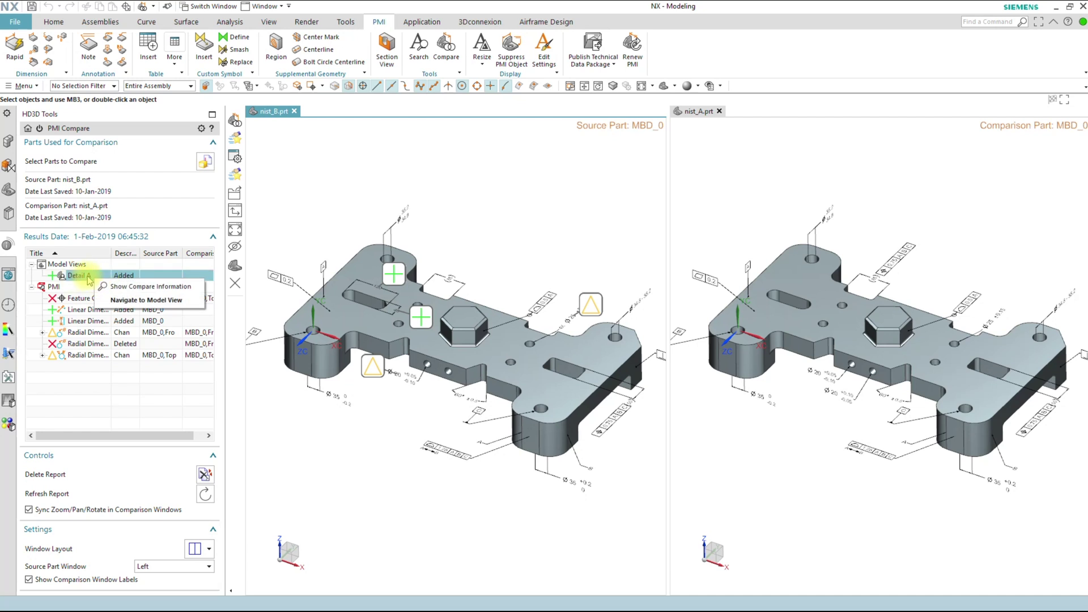
{"action": "left_click", "coordinate": [129, 300]}
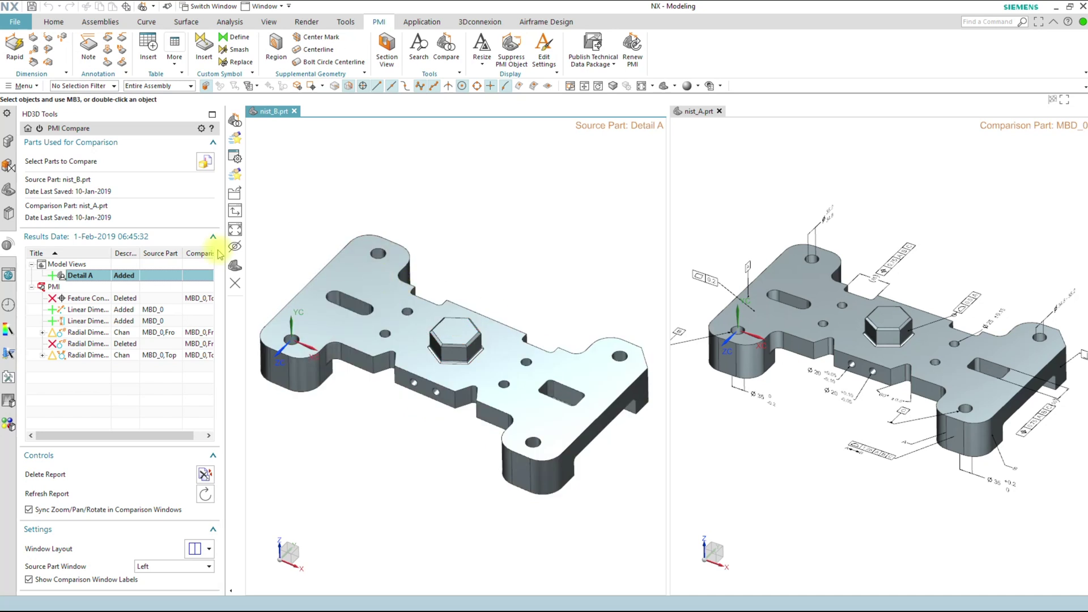
Navigate both views to the added 120 and 40 linear dimensions, then select the radial dimension result
{"action": "right_click", "coordinate": [82, 301]}
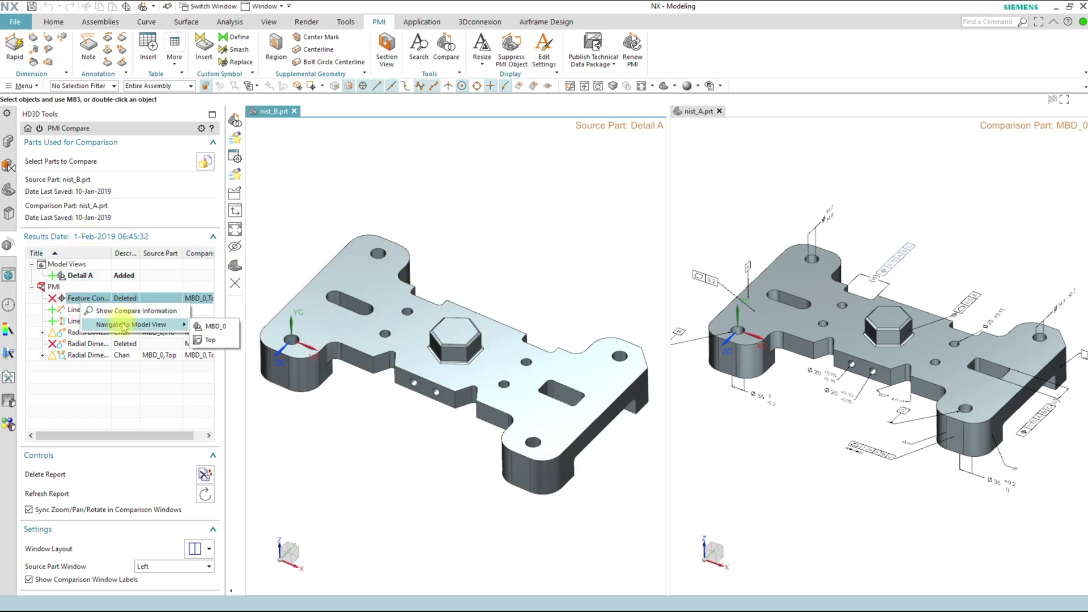
{"action": "right_click", "coordinate": [71, 310]}
{"action": "left_click", "coordinate": [165, 329]}
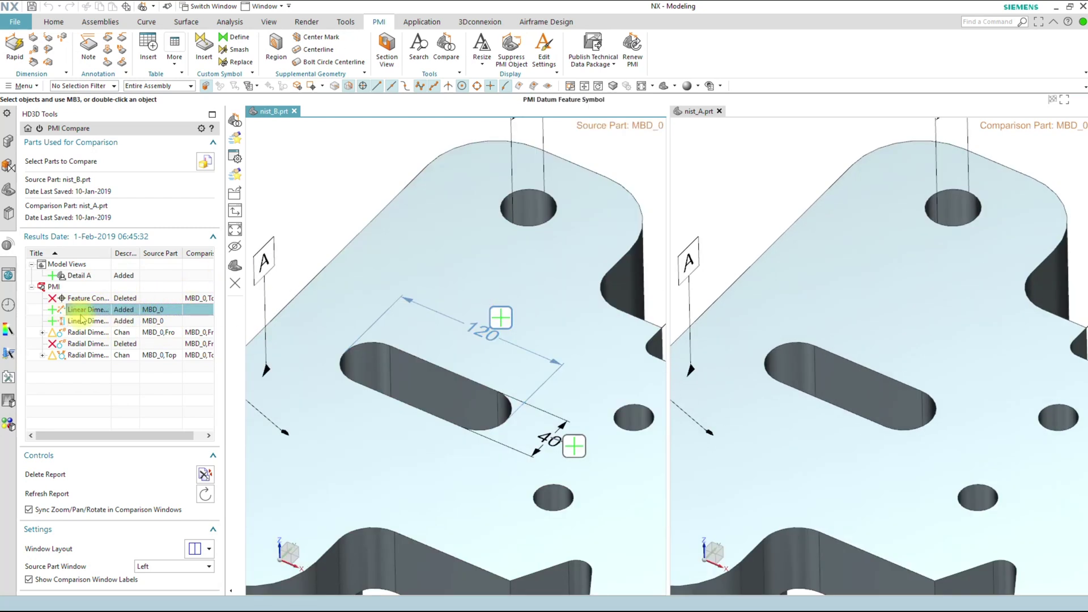
{"action": "right_click", "coordinate": [129, 321]}
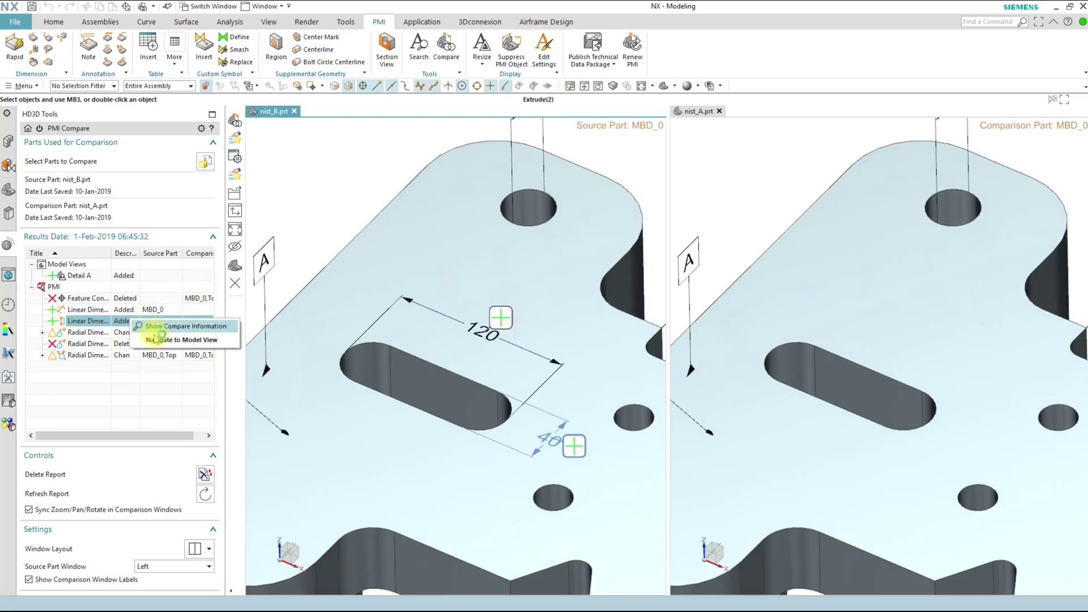
{"action": "left_click", "coordinate": [161, 340]}
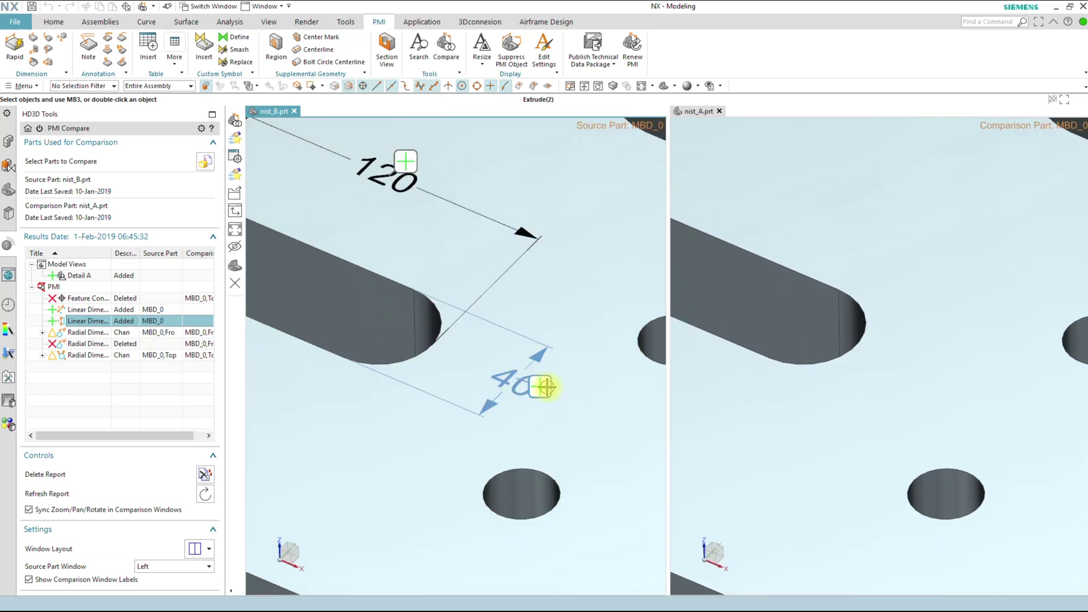
{"action": "left_click", "coordinate": [80, 333]}
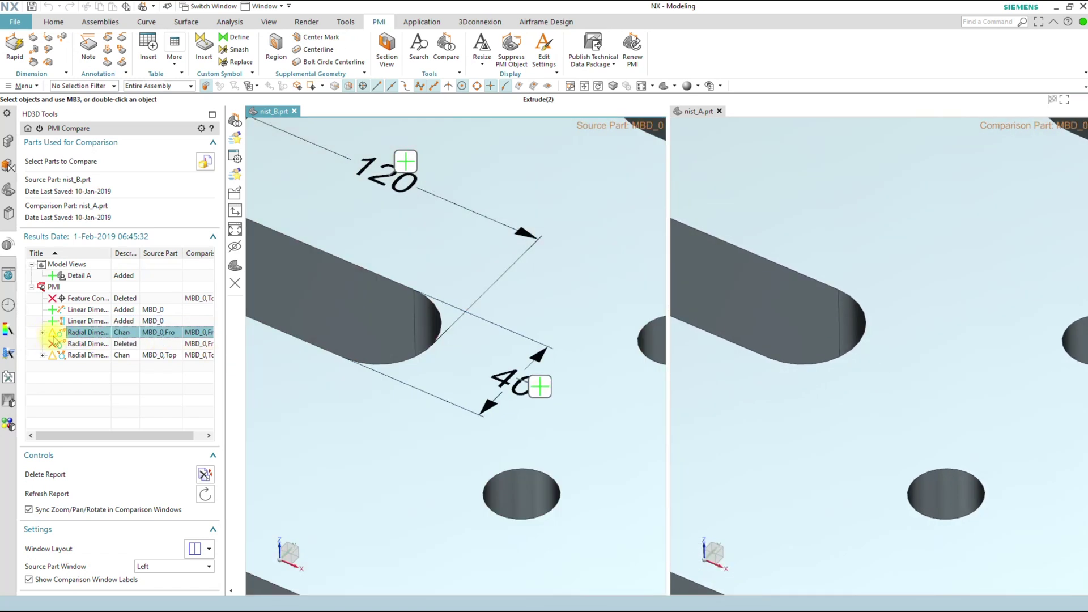
Expand the changed Ø20 radial dimension's details and navigate both views to MBD_0 (Work)
{"action": "left_click", "coordinate": [42, 332]}
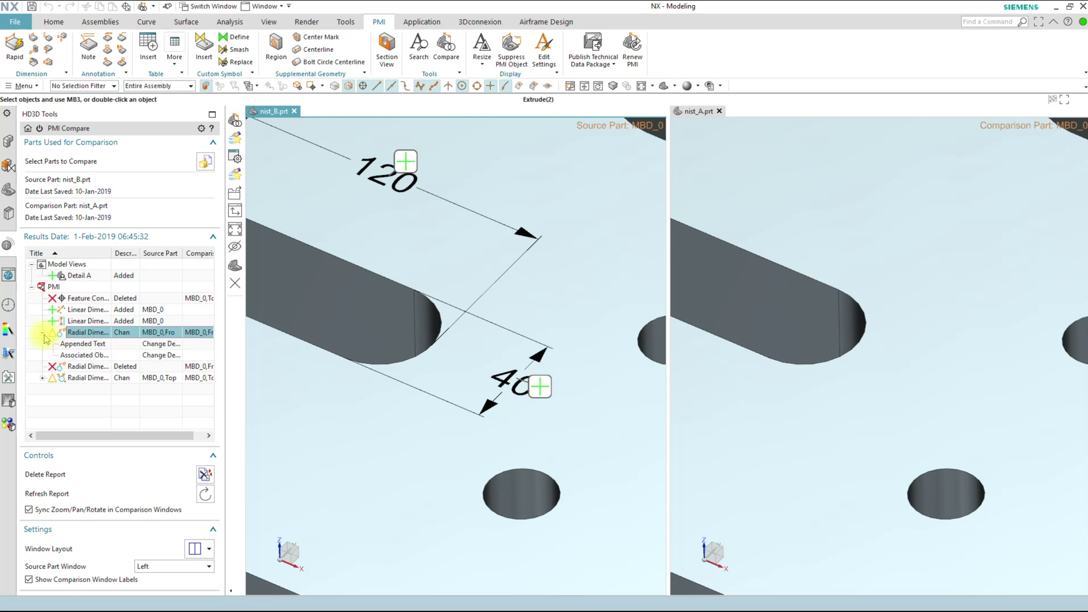
{"action": "left_click", "coordinate": [87, 346]}
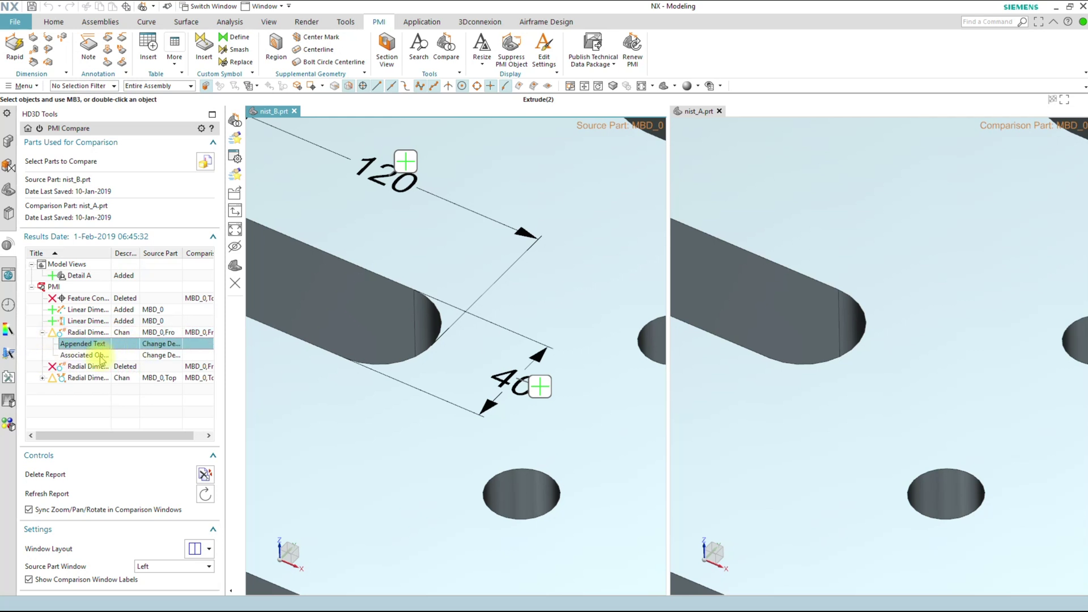
{"action": "right_click", "coordinate": [95, 334]}
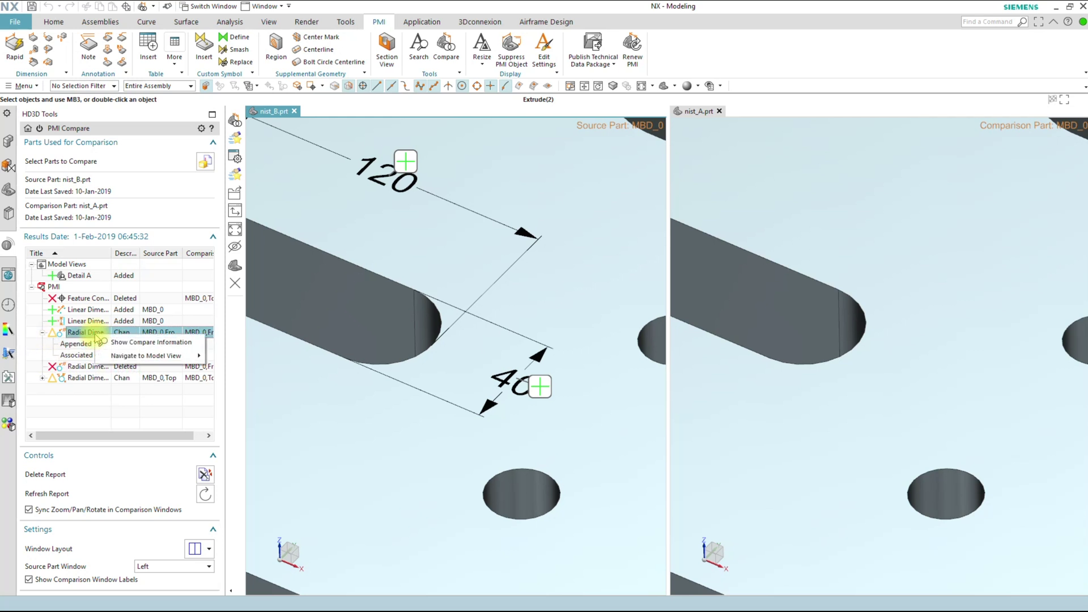
{"action": "mouse_move", "coordinate": [132, 356]}
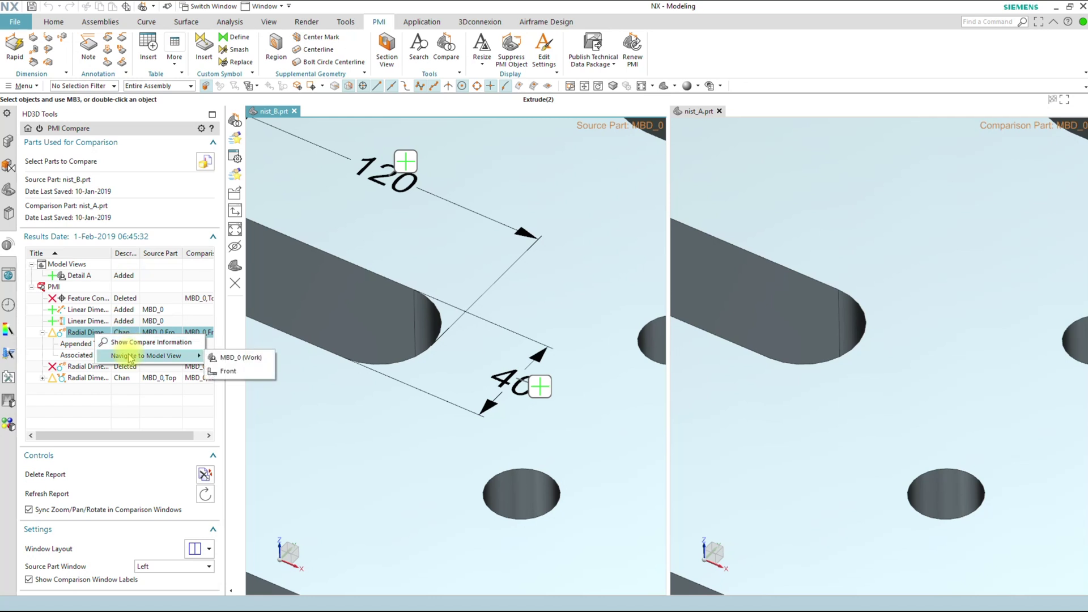
{"action": "left_click", "coordinate": [236, 363]}
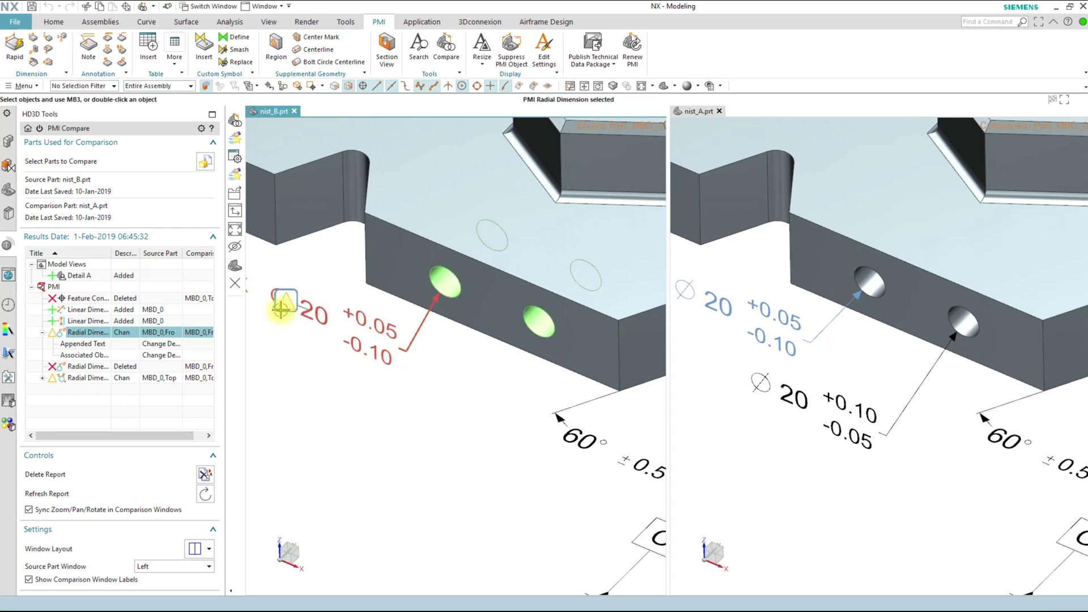
Move the Ø20 dimension text and pan both views to inspect the changed dimension
{"action": "left_click_drag", "start_coordinate": [288, 308], "coordinate": [286, 339]}
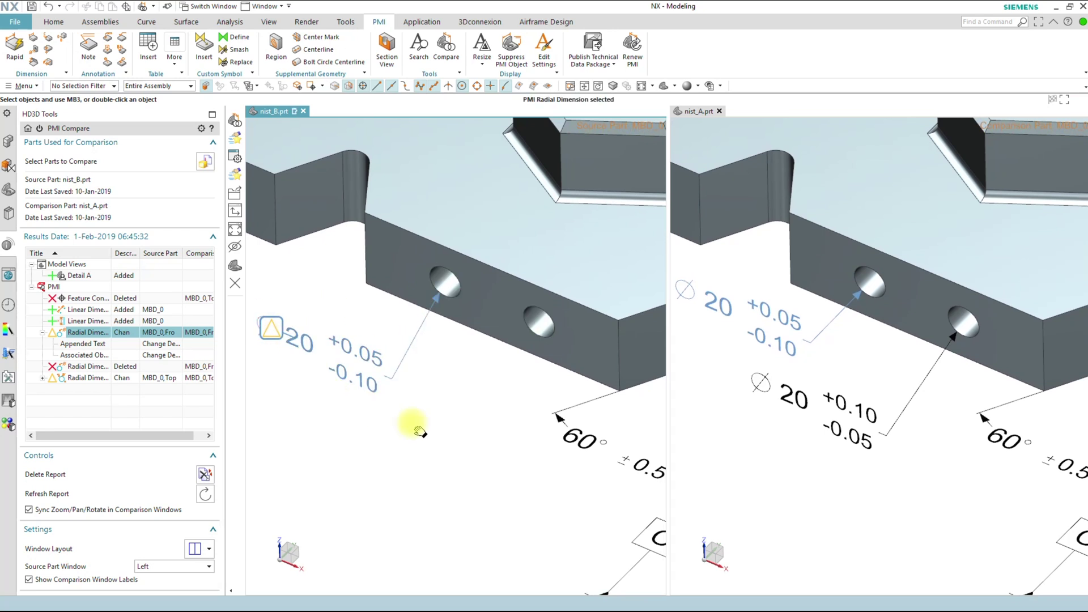
{"action": "middle_click_drag", "start_coordinate": [320, 424], "coordinate": [467, 419], "text": "shift"}
{"action": "middle_click_drag", "start_coordinate": [404, 343], "coordinate": [287, 340], "text": "shift"}
{"action": "left_click", "coordinate": [377, 346]}
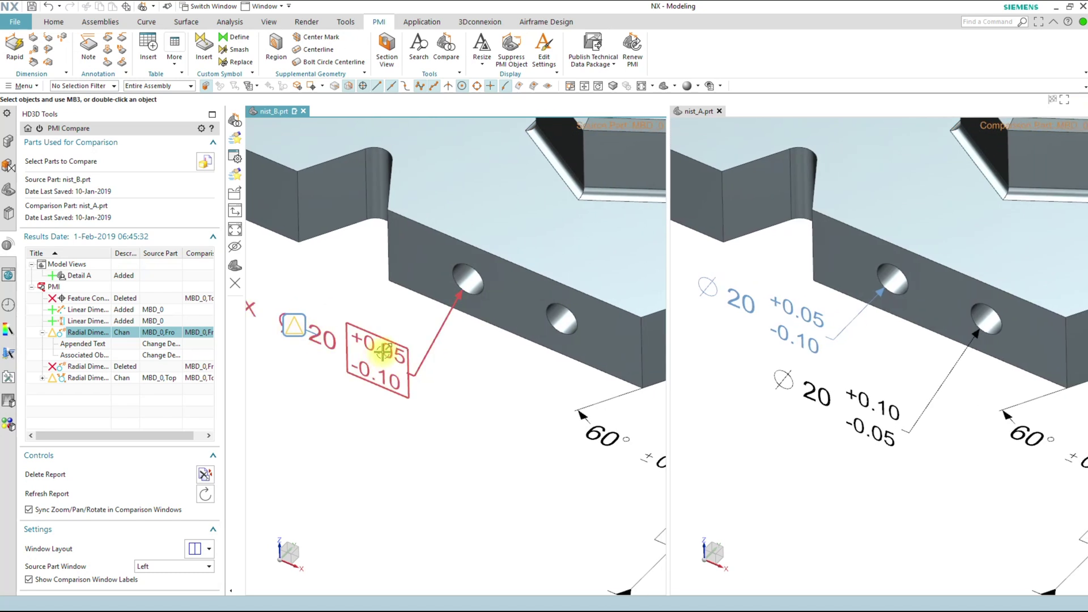
{"action": "middle_click_drag", "start_coordinate": [492, 396], "coordinate": [418, 395], "text": "shift"}
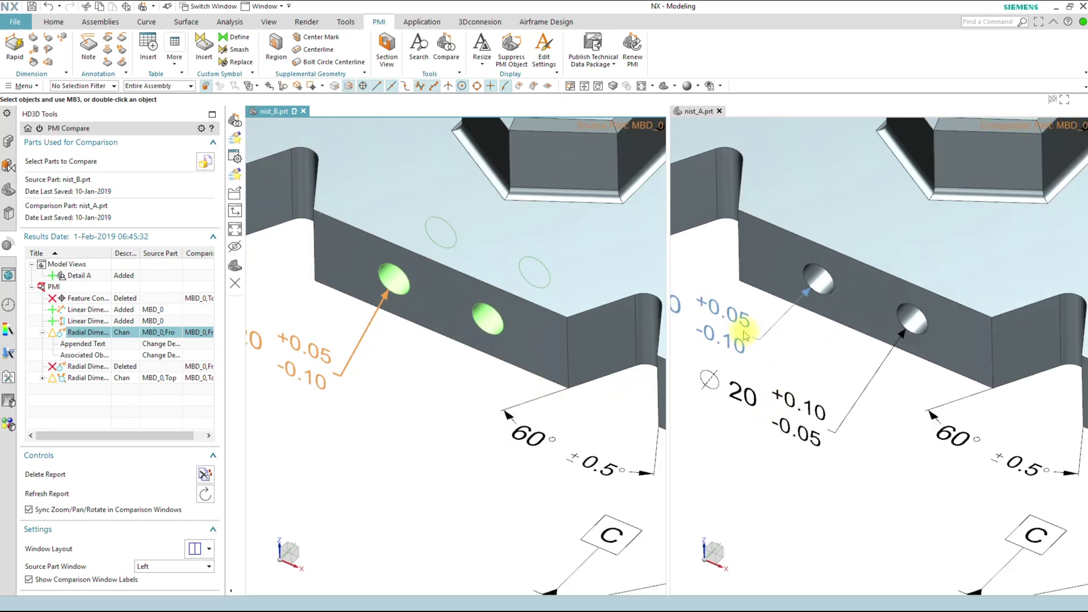
{"action": "middle_click_drag", "start_coordinate": [777, 408], "coordinate": [802, 433], "text": "shift"}
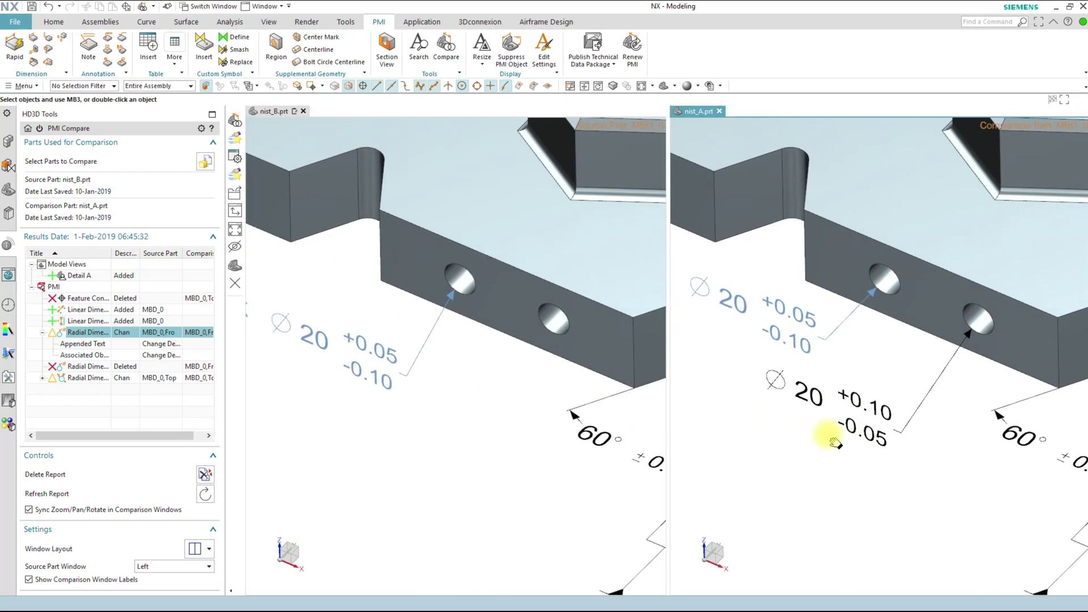
Fit the whole part in both views and expand the last changed radial dimension's details
{"action": "left_click", "coordinate": [42, 332]}
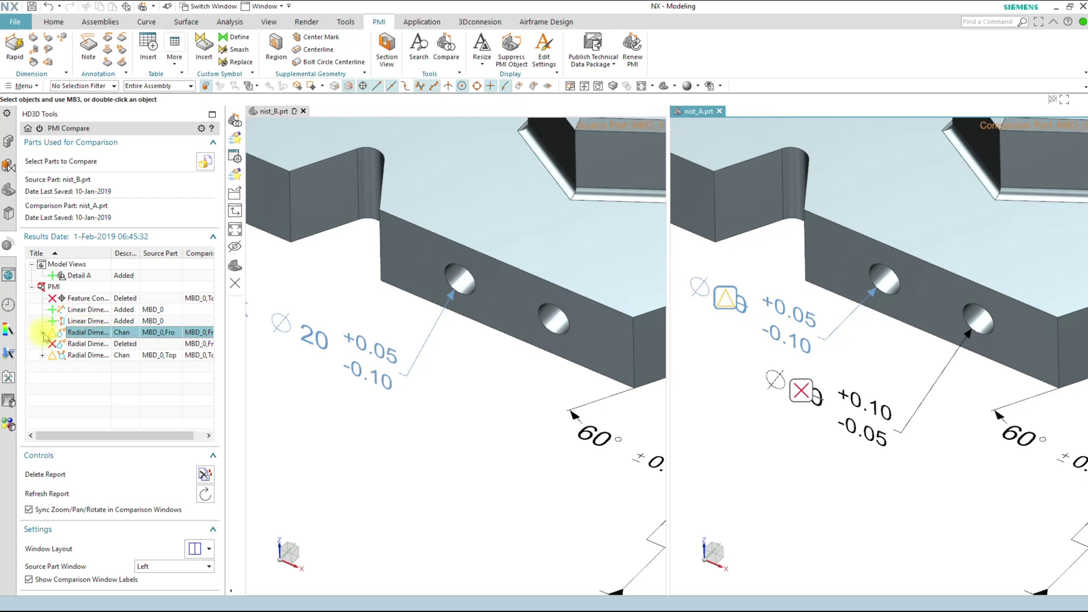
{"action": "left_click", "coordinate": [85, 343]}
{"action": "left_click", "coordinate": [348, 417]}
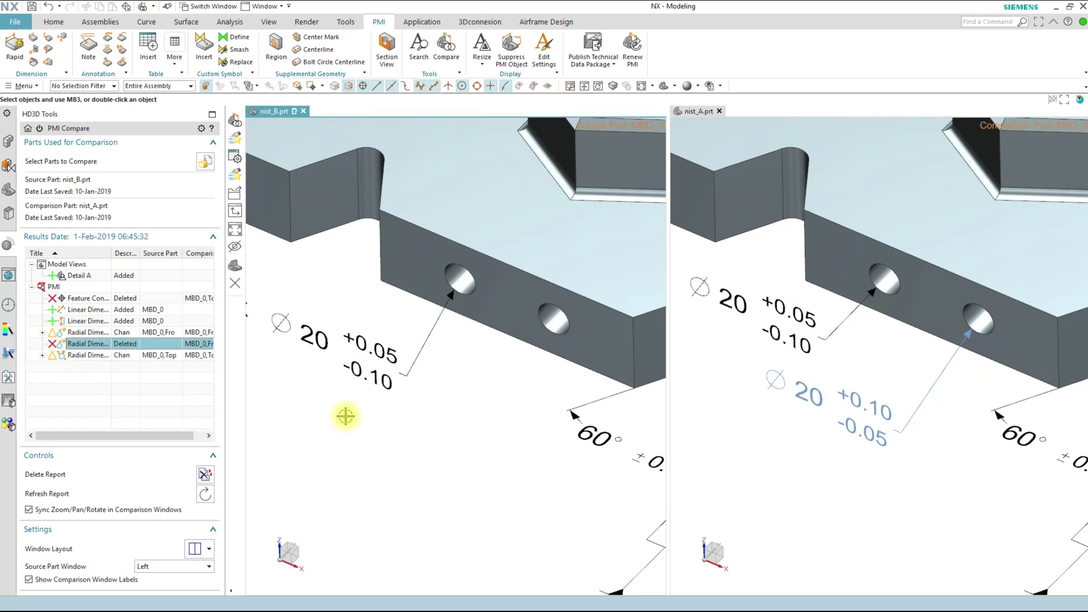
{"action": "key", "text": "ctrl+f"}
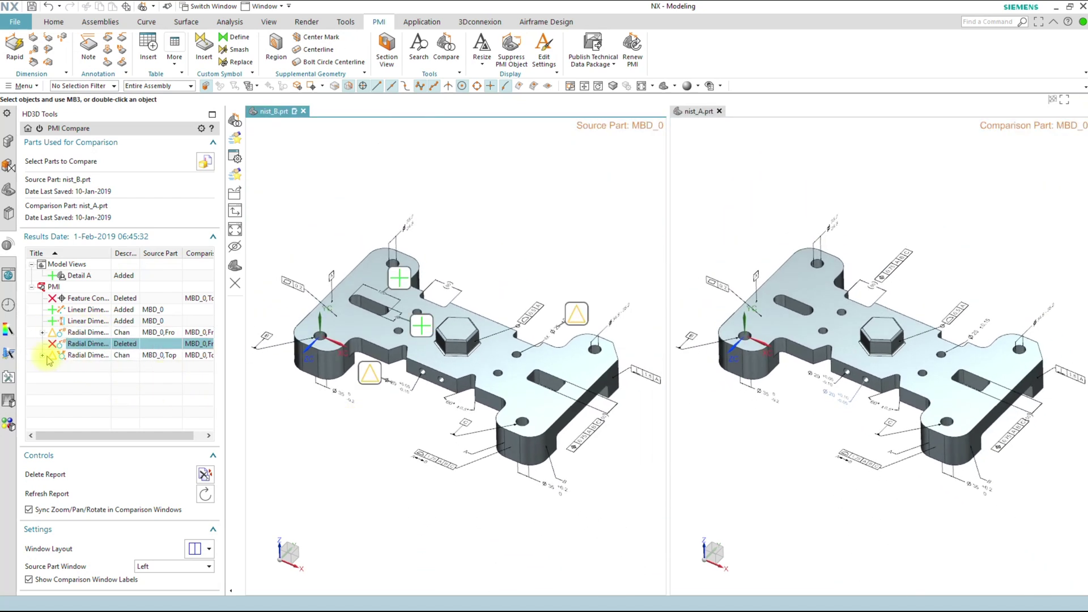
{"action": "left_click", "coordinate": [42, 355]}
{"action": "left_click", "coordinate": [80, 355]}
{"action": "left_click", "coordinate": [84, 366]}
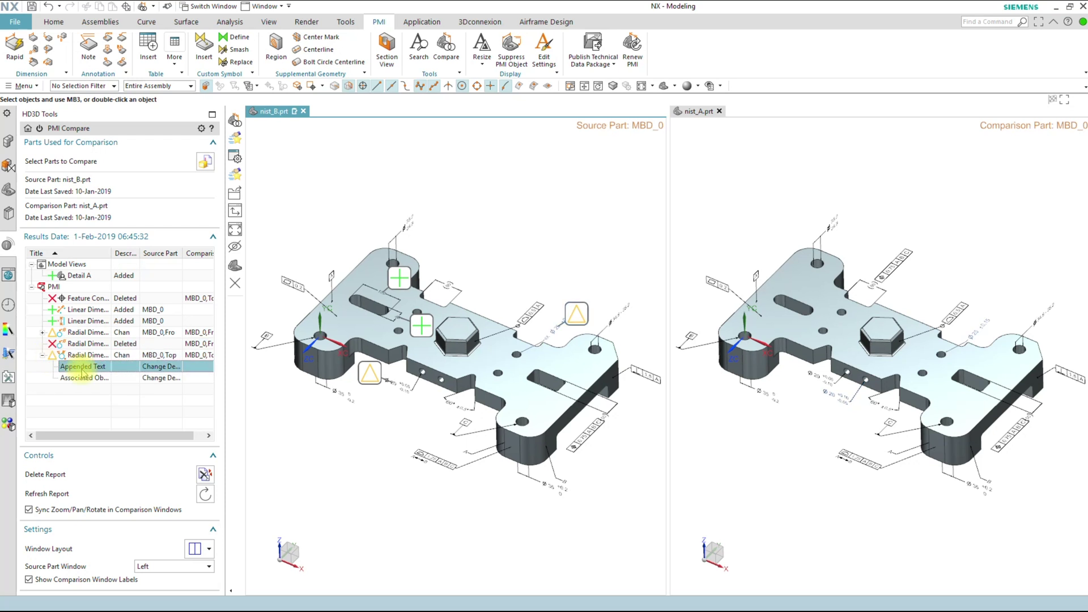
{"action": "right_click", "coordinate": [85, 356]}
{"action": "mouse_move", "coordinate": [123, 378]}
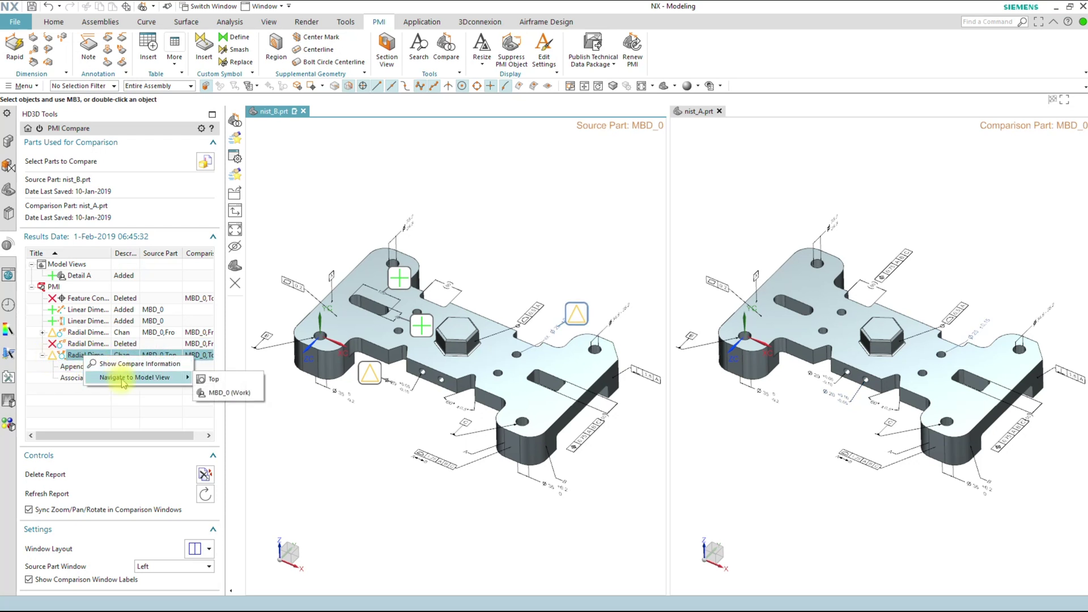
{"action": "left_click", "coordinate": [229, 392]}
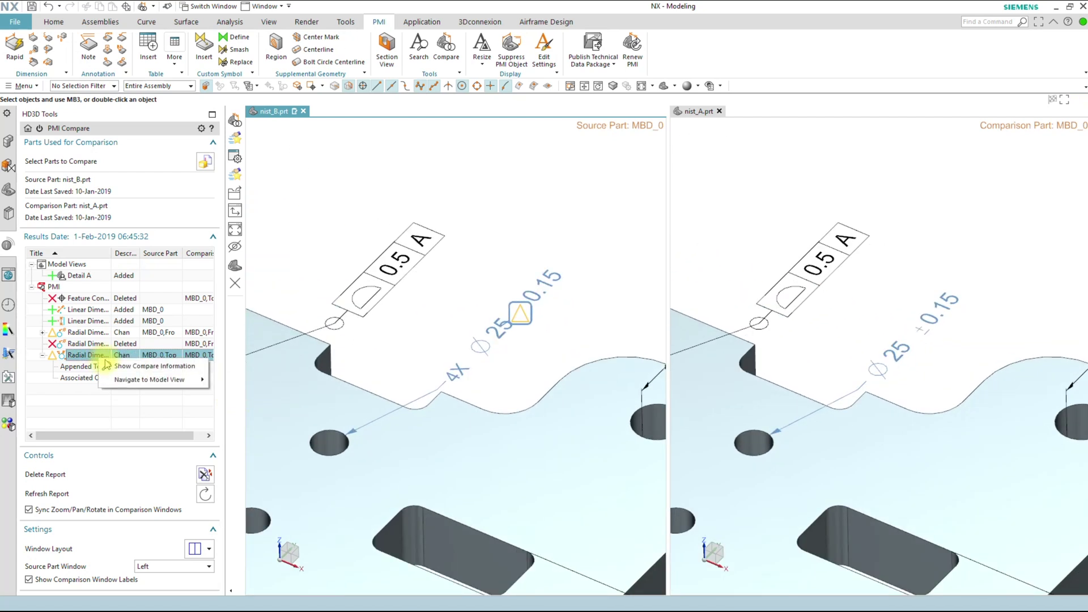
{"action": "mouse_move", "coordinate": [187, 379]}
{"action": "left_click", "coordinate": [232, 385]}
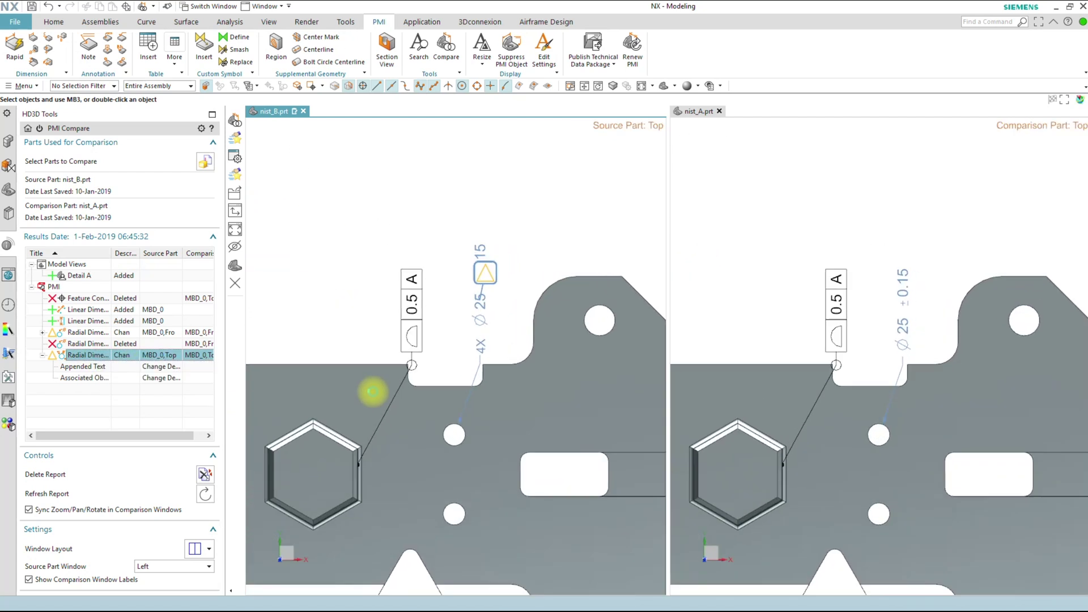
{"action": "right_click", "coordinate": [109, 359]}
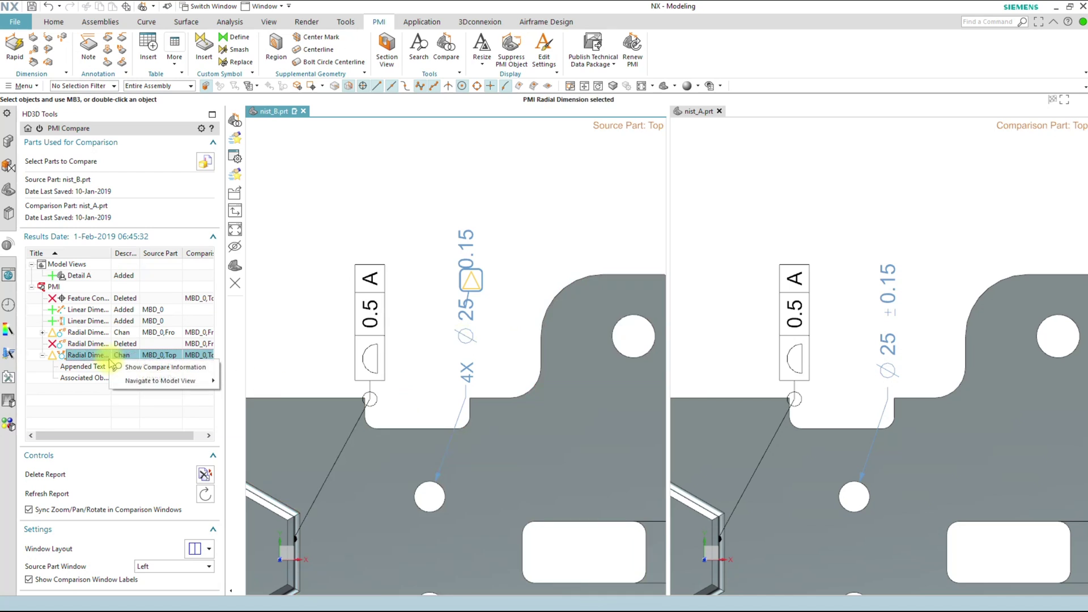
{"action": "mouse_move", "coordinate": [170, 380]}
{"action": "left_click", "coordinate": [250, 382]}
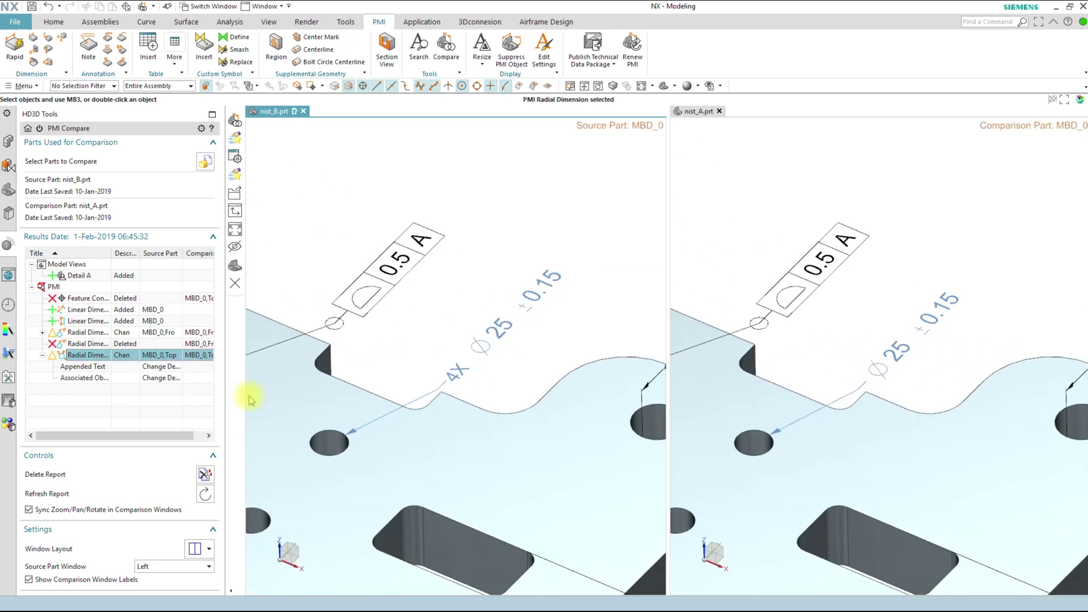
{"action": "key", "text": "ctrl+f"}
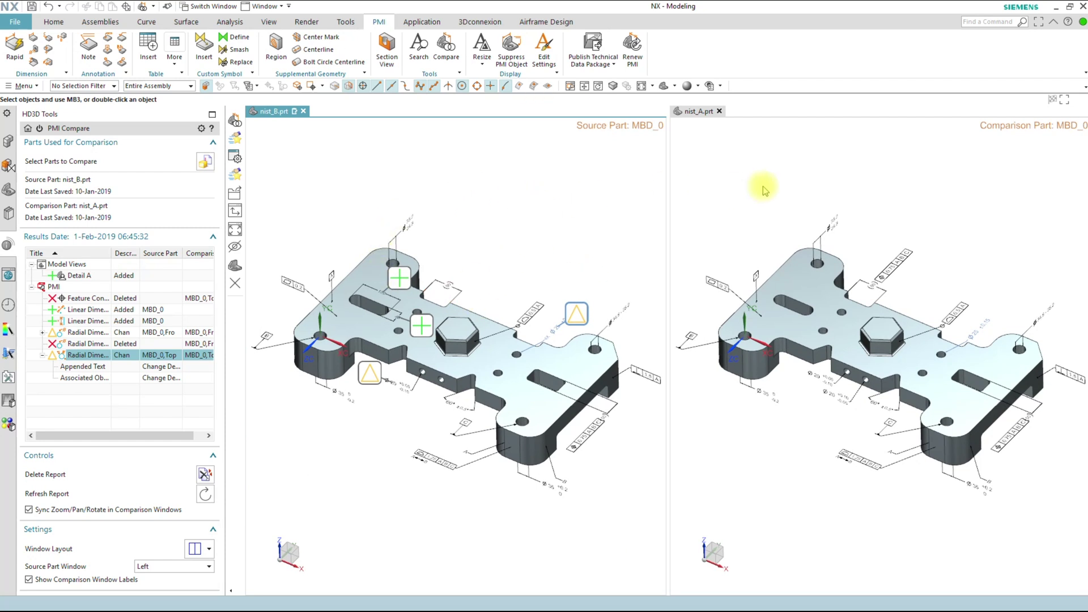
{"action": "left_click", "coordinate": [801, 182]}
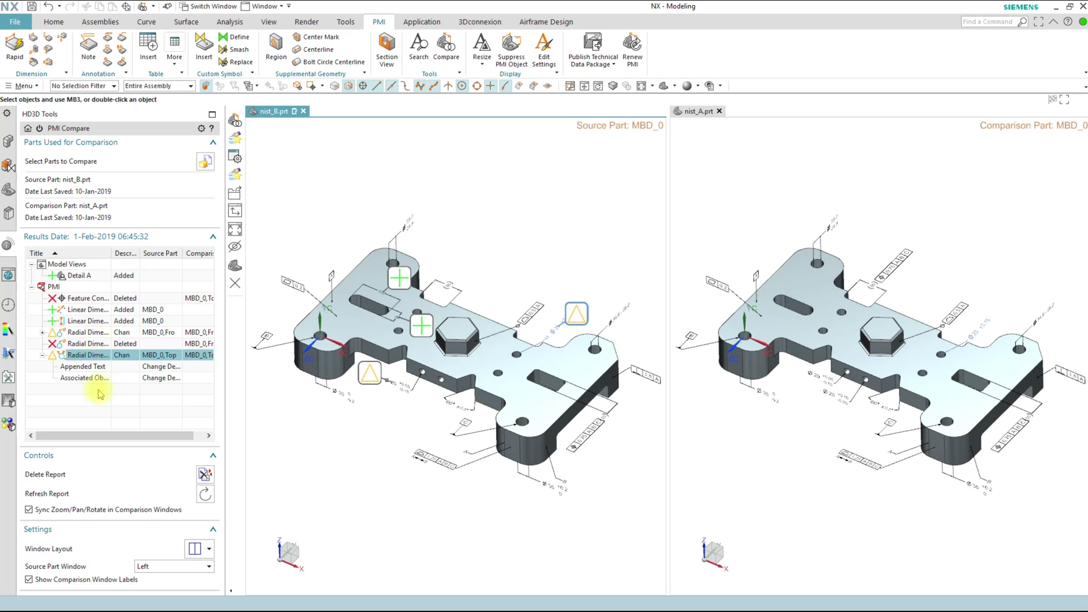
Try an Equals filter on the comparison results, cancel it unapplied, and reopen the results menu
{"action": "right_click", "coordinate": [79, 256]}
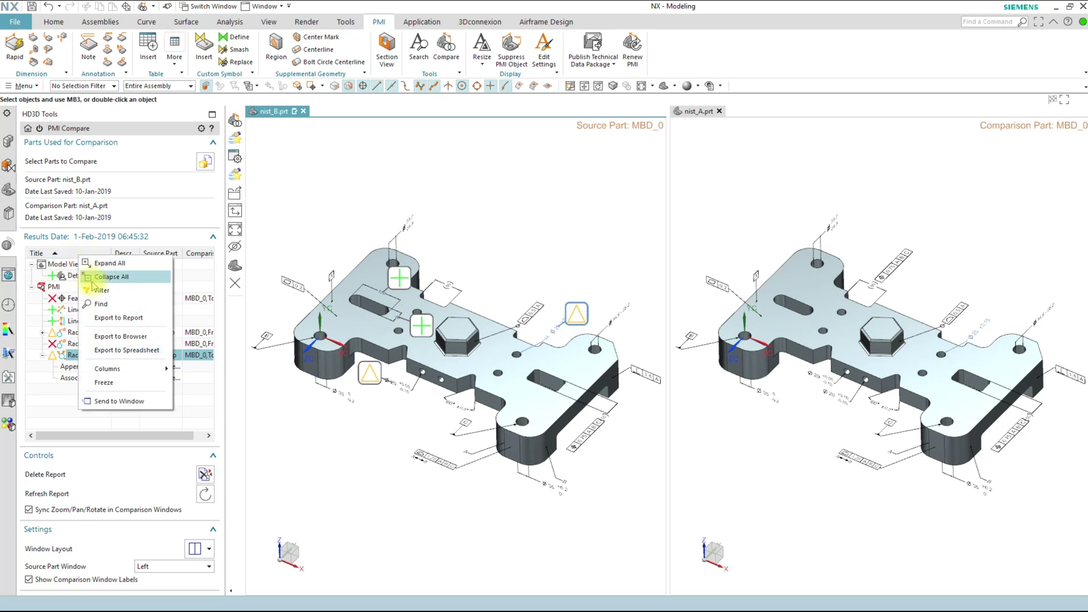
{"action": "left_click", "coordinate": [100, 290]}
{"action": "left_click", "coordinate": [375, 160]}
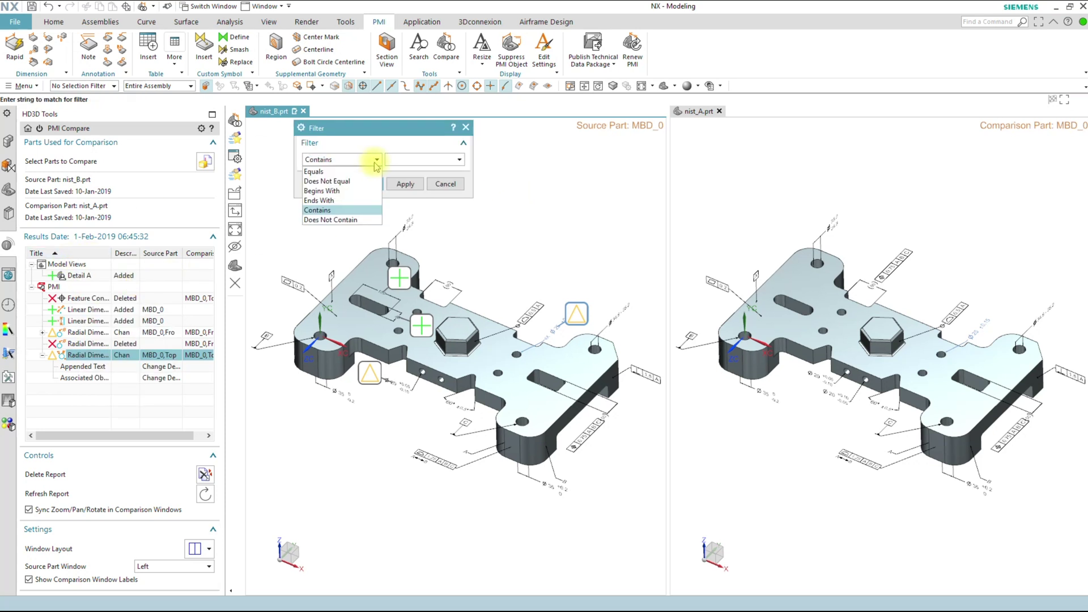
{"action": "left_click", "coordinate": [315, 171]}
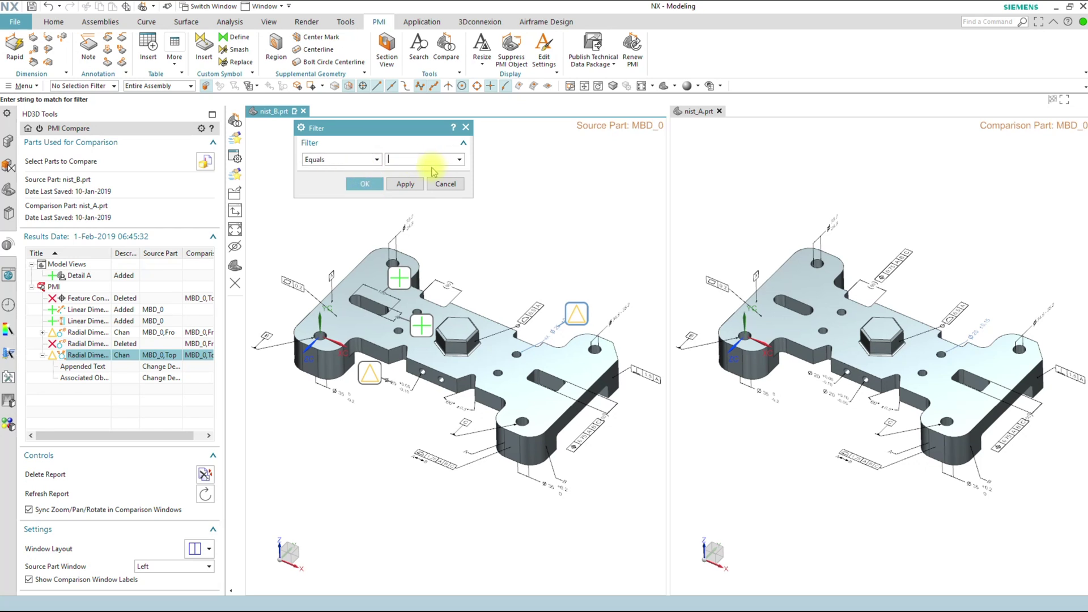
{"action": "left_click", "coordinate": [459, 160]}
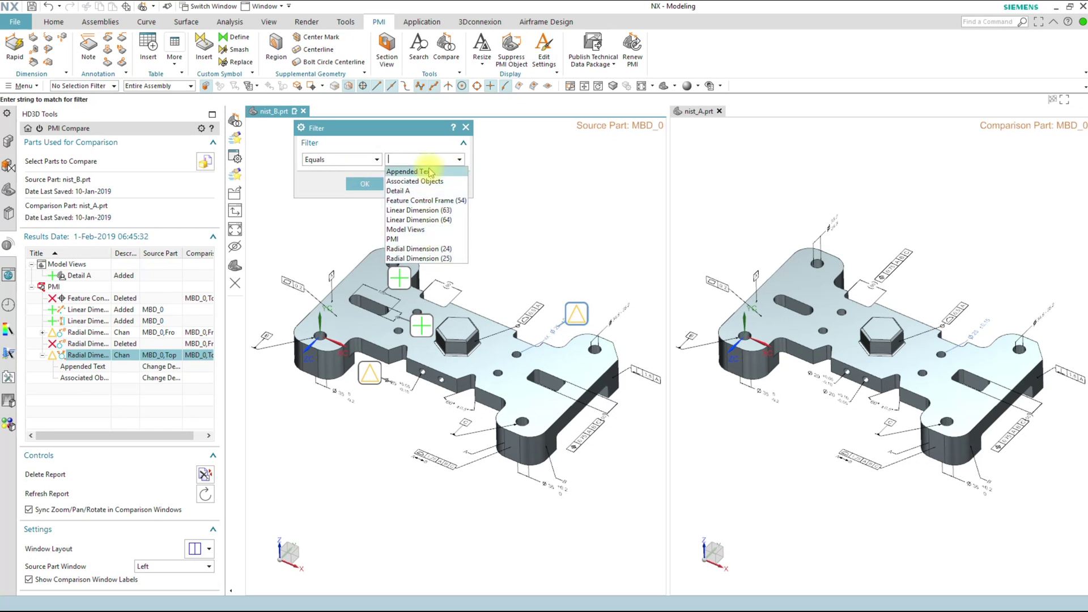
{"action": "left_click", "coordinate": [459, 160]}
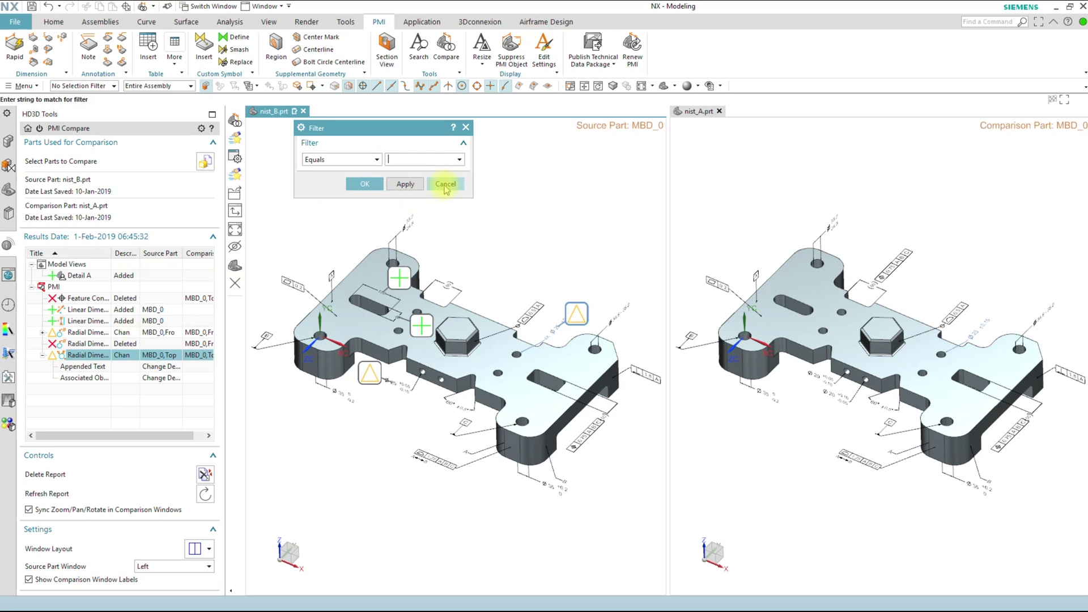
{"action": "left_click", "coordinate": [446, 184]}
{"action": "right_click", "coordinate": [90, 398]}
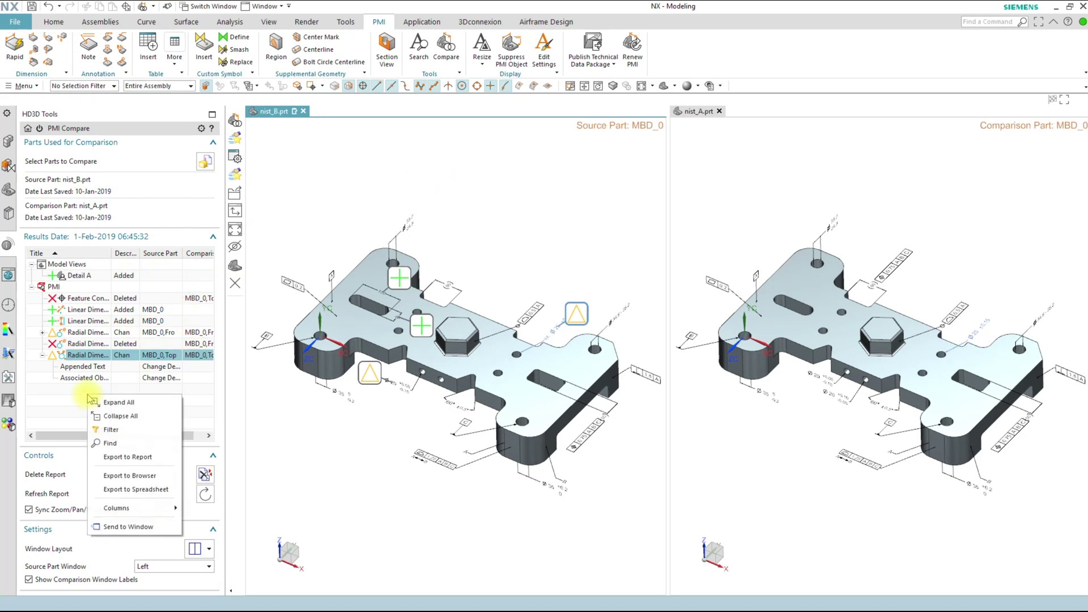
Export the comparison to an Information report, scroll through its counts and details, then close it
{"action": "left_click", "coordinate": [128, 456]}
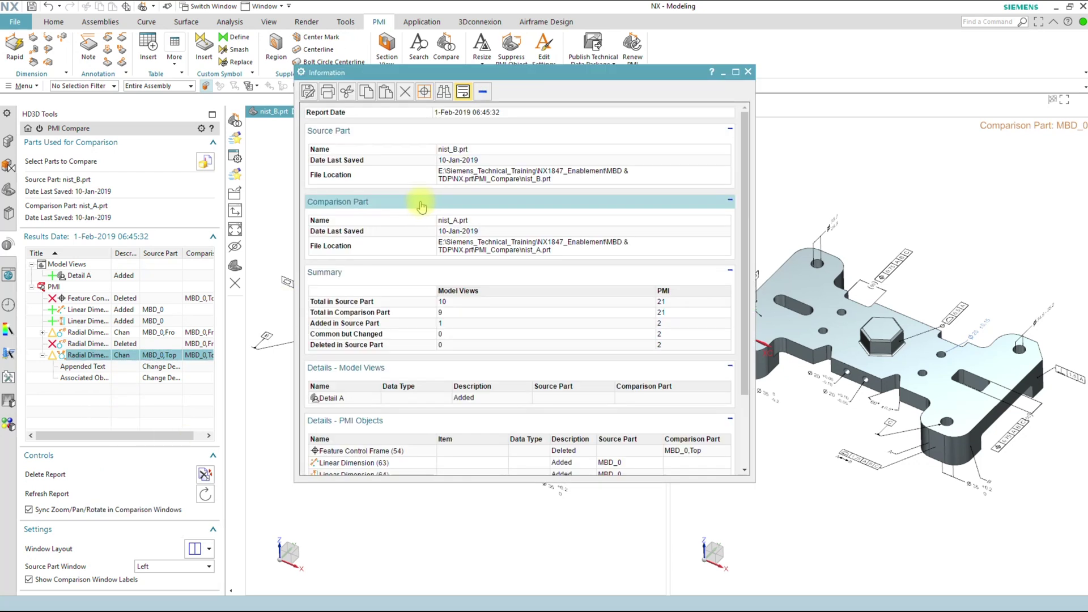
{"action": "scroll", "coordinate": [553, 229], "scroll_direction": "down", "scroll_amount": 3}
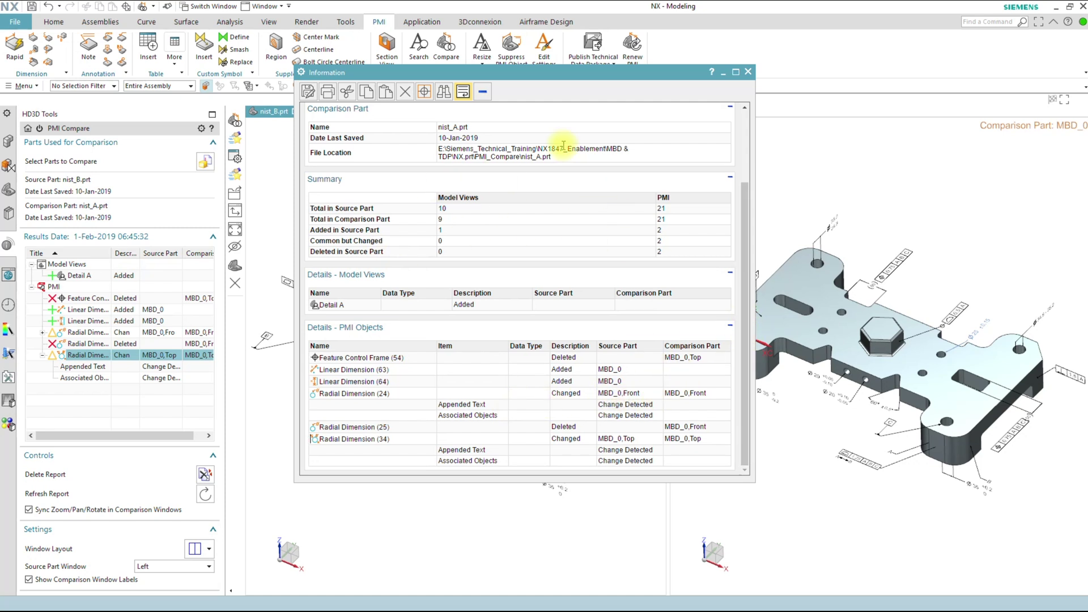
{"action": "left_click", "coordinate": [748, 72]}
Export the comparison results to a Chrome page, resize it to review, then close it
{"action": "right_click", "coordinate": [143, 390]}
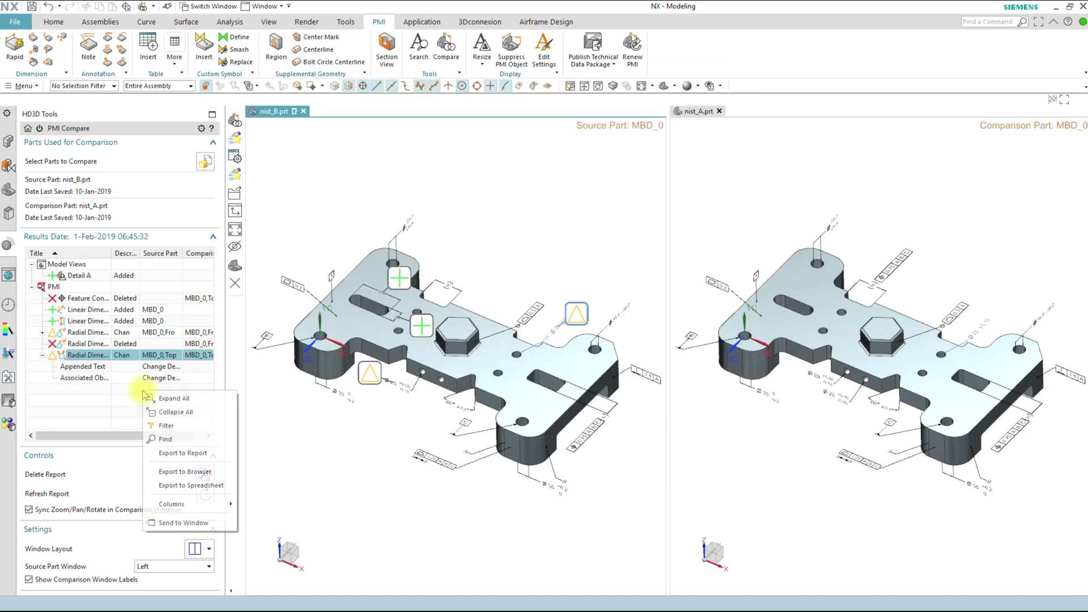
{"action": "left_click", "coordinate": [189, 475]}
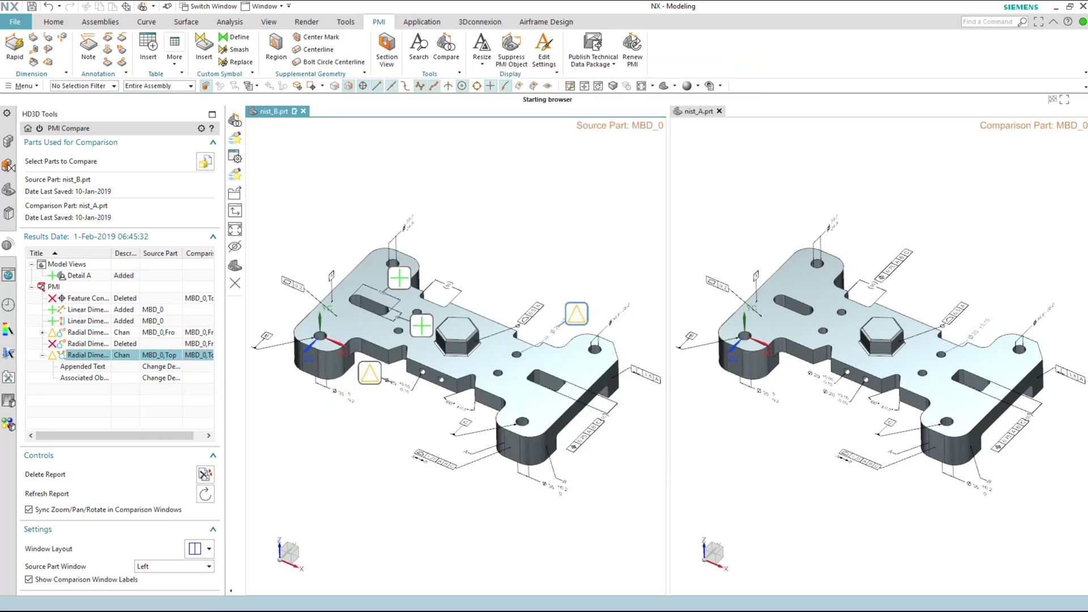
{"action": "double_click", "coordinate": [266, 59]}
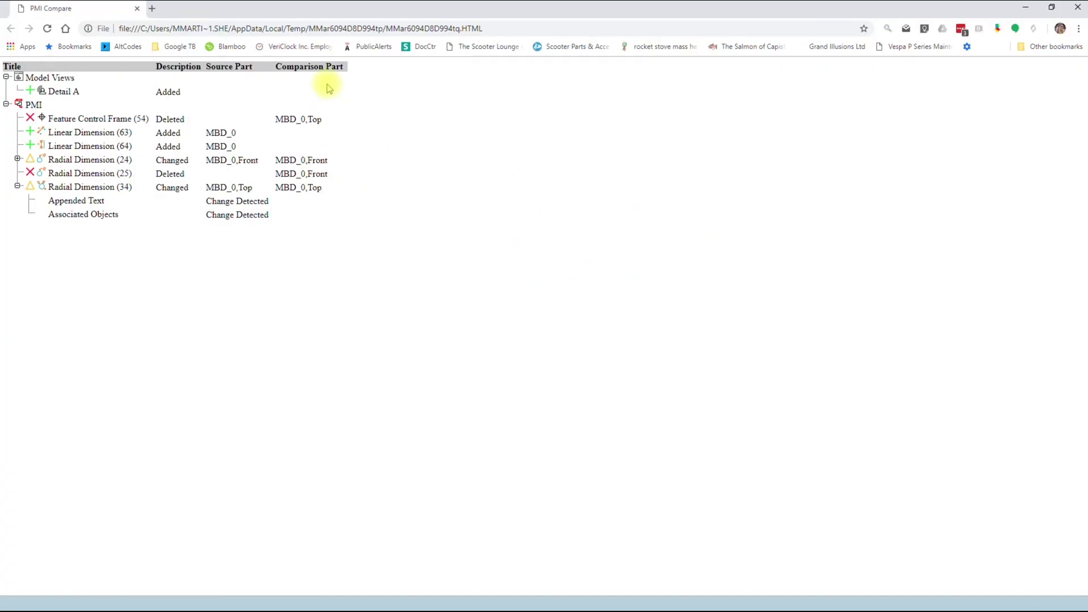
{"action": "left_click_drag", "start_coordinate": [336, 16], "coordinate": [604, 65]}
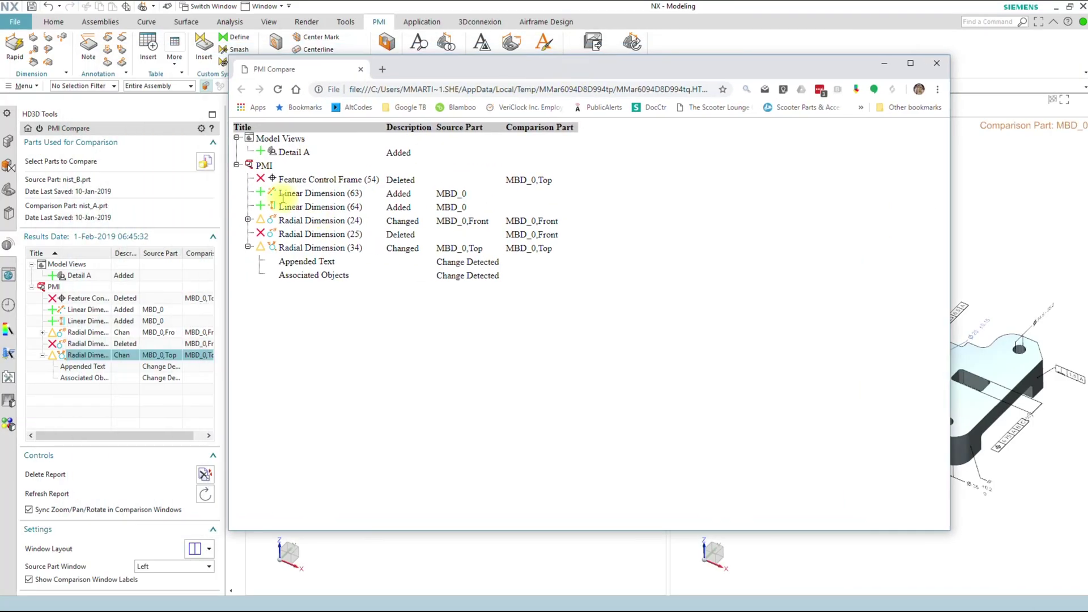
{"action": "left_click", "coordinate": [936, 64]}
{"action": "right_click", "coordinate": [152, 392]}
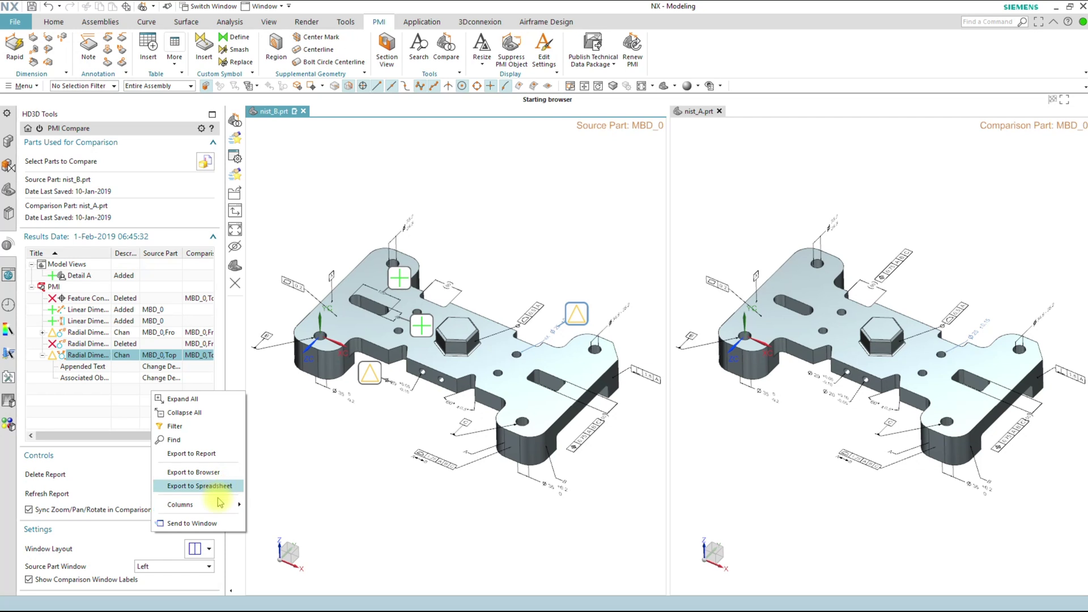
{"action": "left_click", "coordinate": [405, 499]}
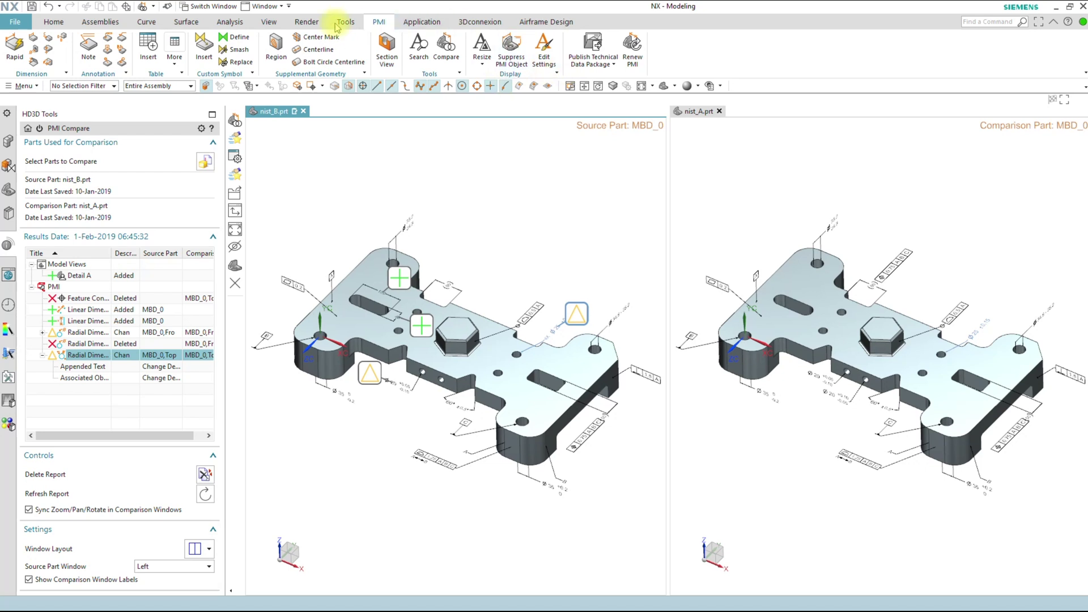
{"action": "left_click", "coordinate": [15, 22]}
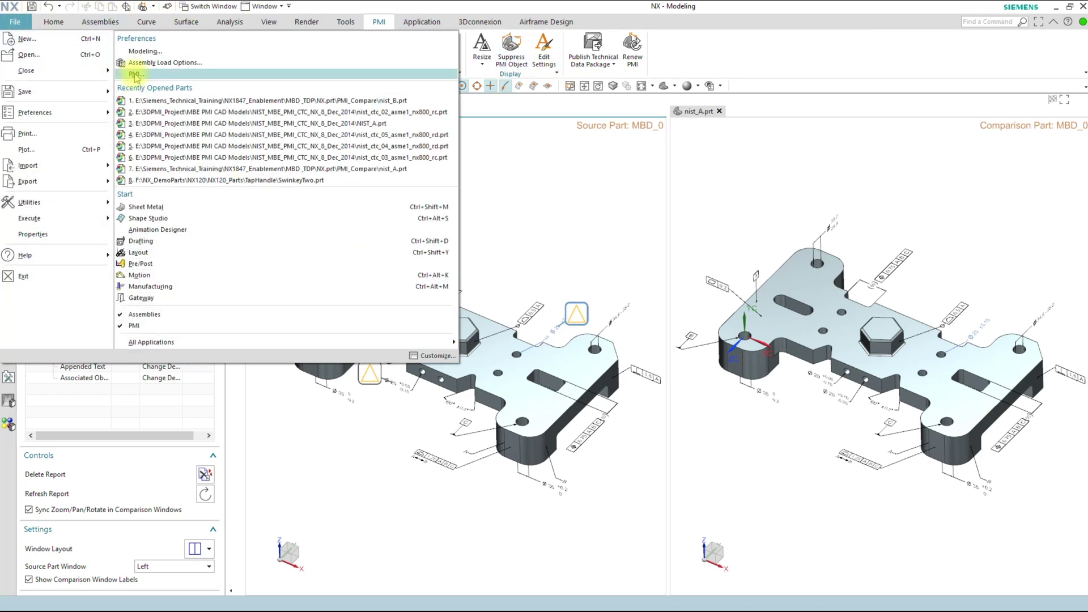
{"action": "key", "text": "Escape"}
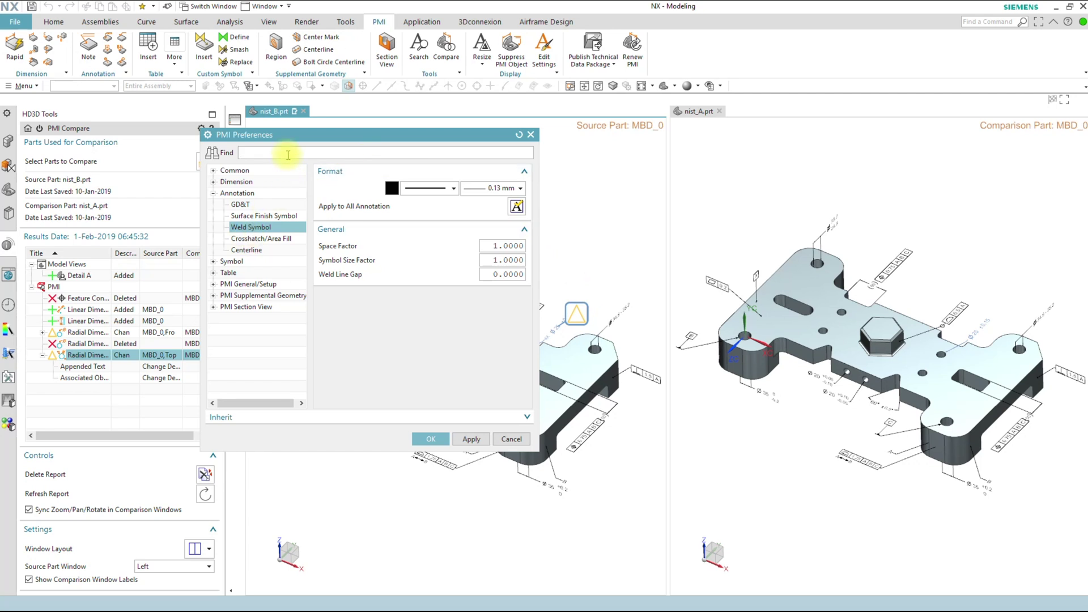
{"action": "left_click", "coordinate": [288, 154]}
{"action": "type", "text": "gd"}
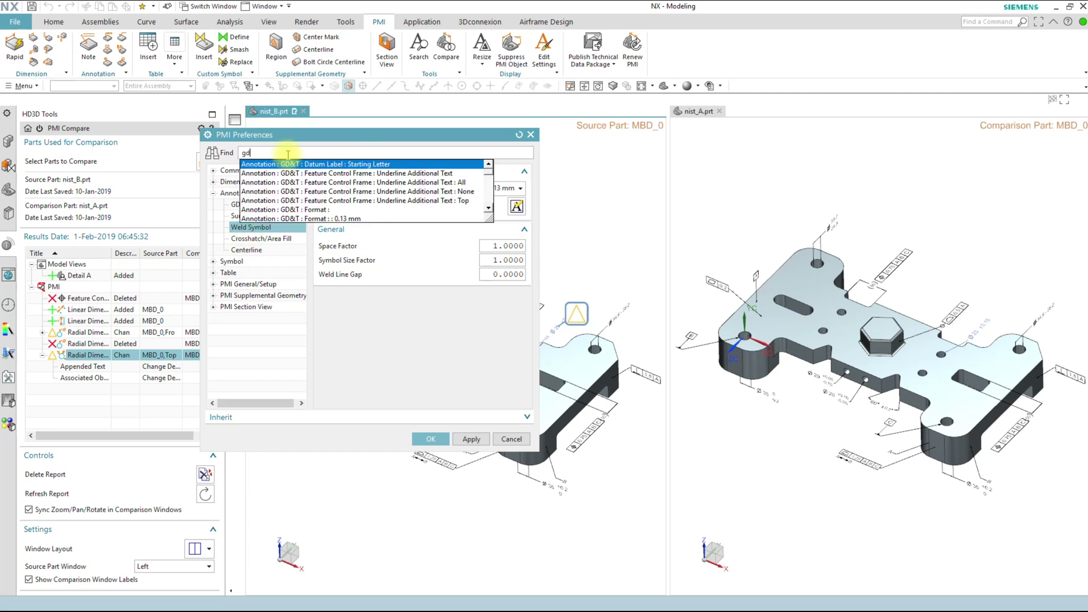
{"action": "left_click_drag", "start_coordinate": [490, 220], "coordinate": [490, 317]}
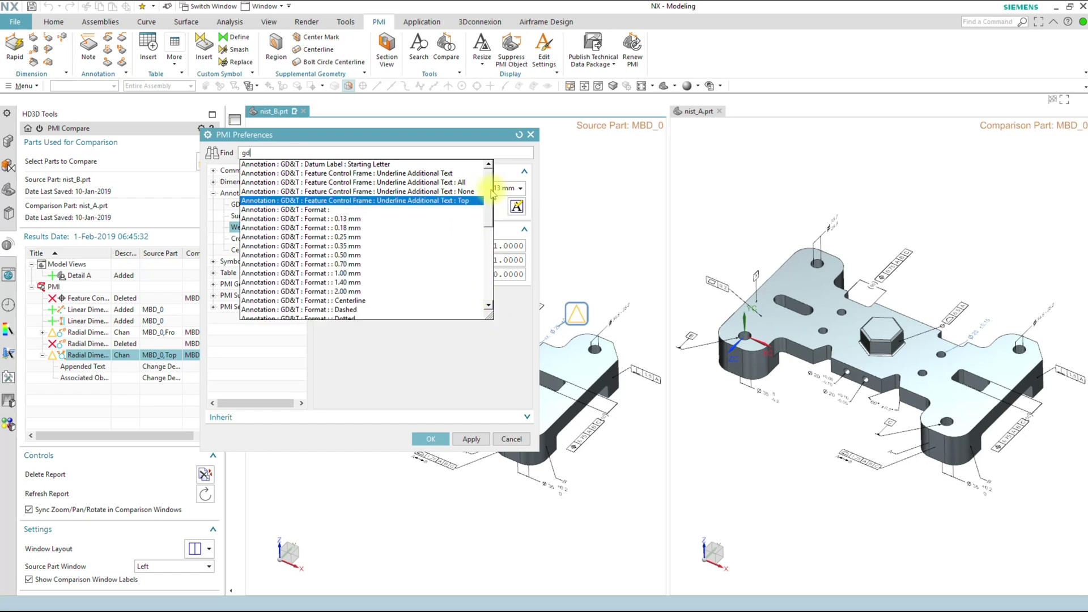
{"action": "left_click_drag", "start_coordinate": [491, 194], "coordinate": [488, 226]}
{"action": "left_click", "coordinate": [358, 278]}
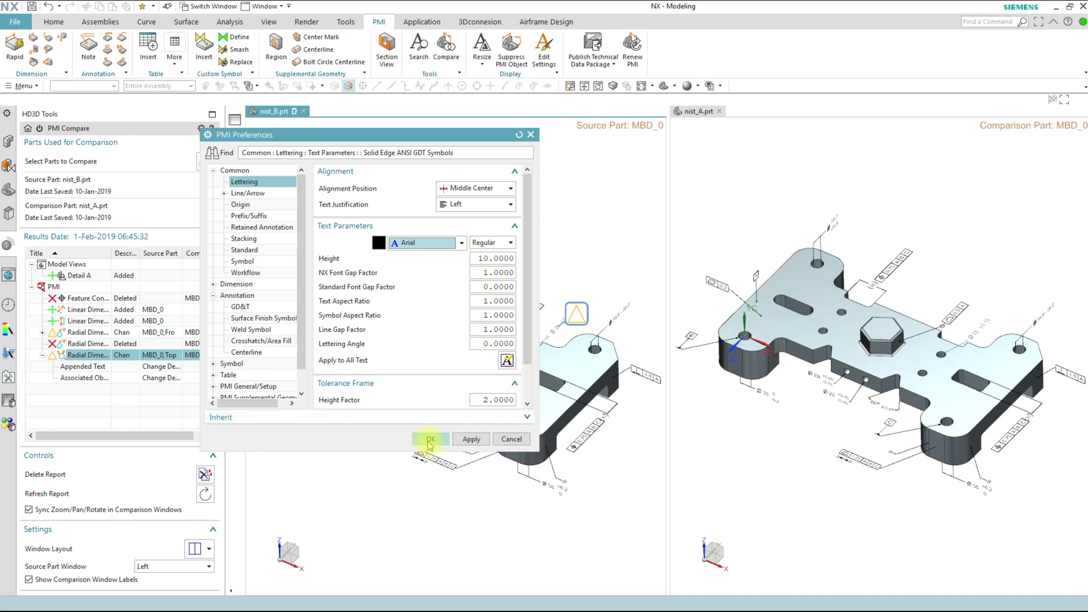
{"action": "left_click", "coordinate": [430, 439]}
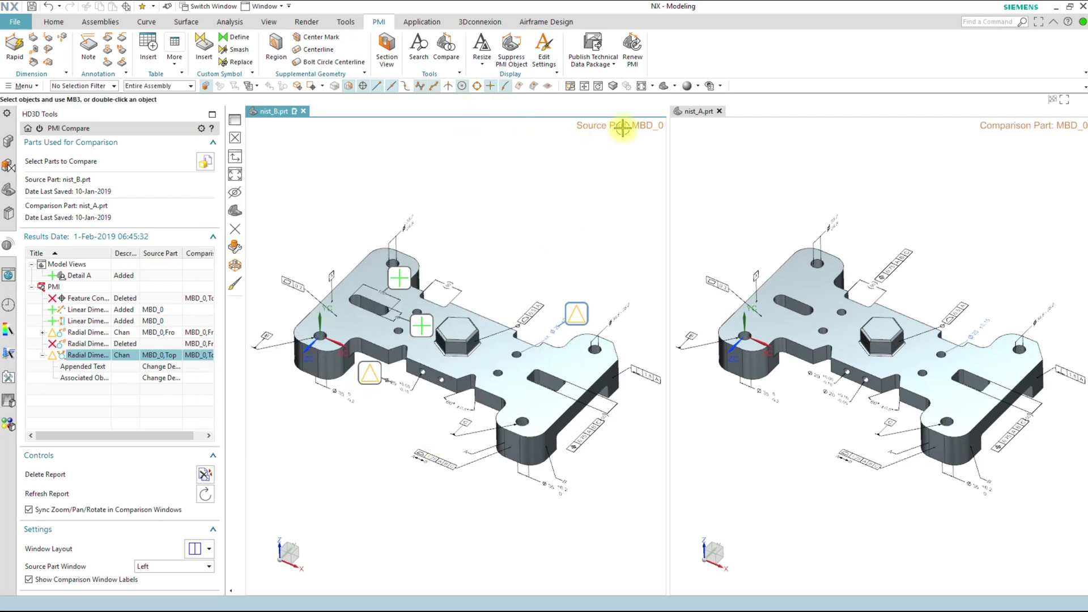
Run Renew PMI from the PMI tab and confirm it with OK
{"action": "left_click", "coordinate": [632, 50]}
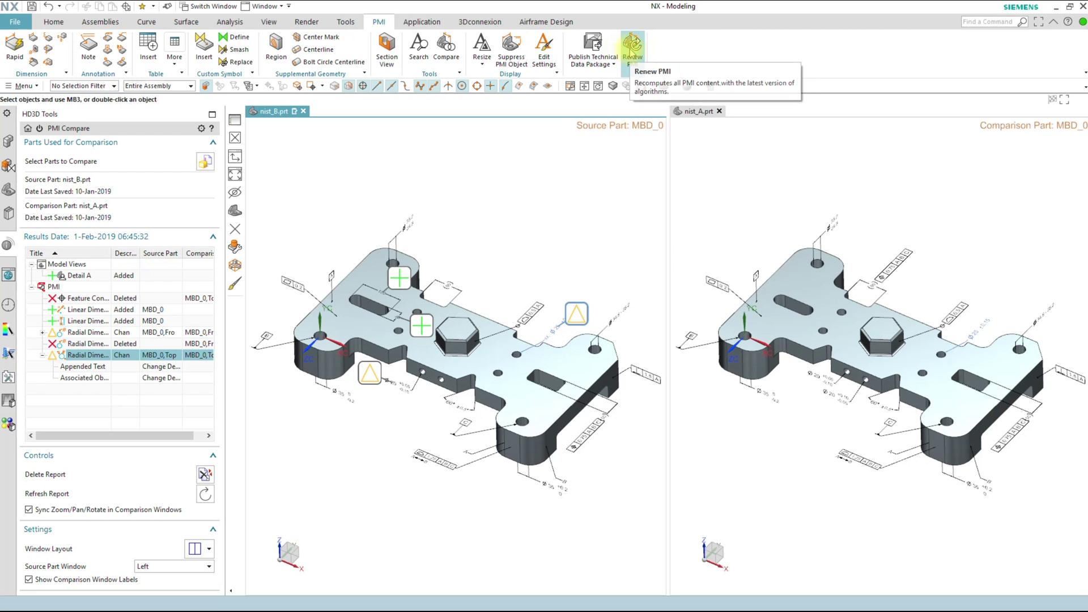
{"action": "left_click", "coordinate": [632, 50]}
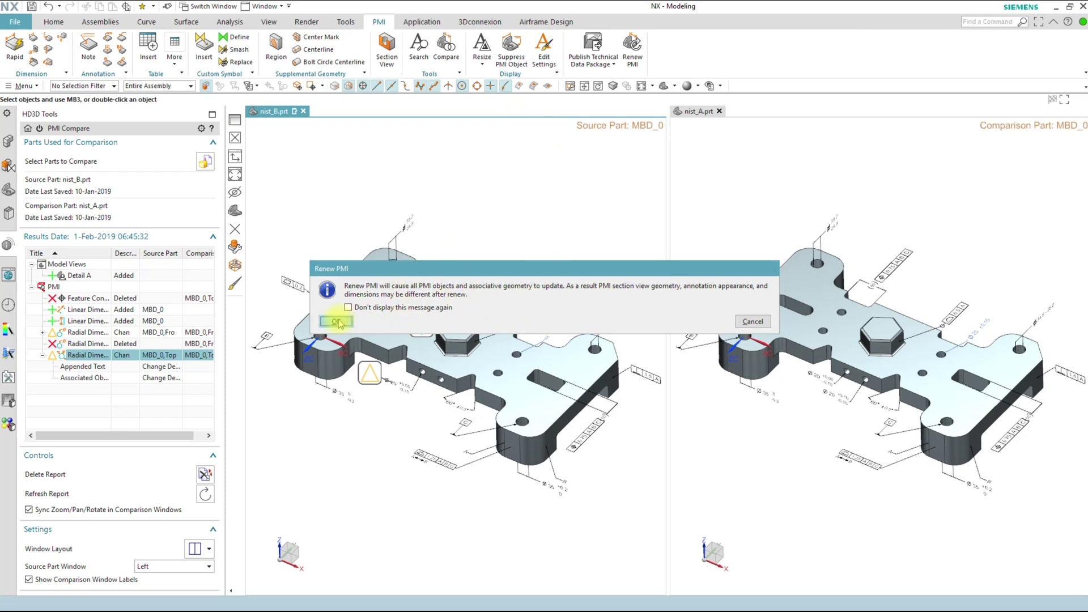
{"action": "left_click", "coordinate": [356, 321]}
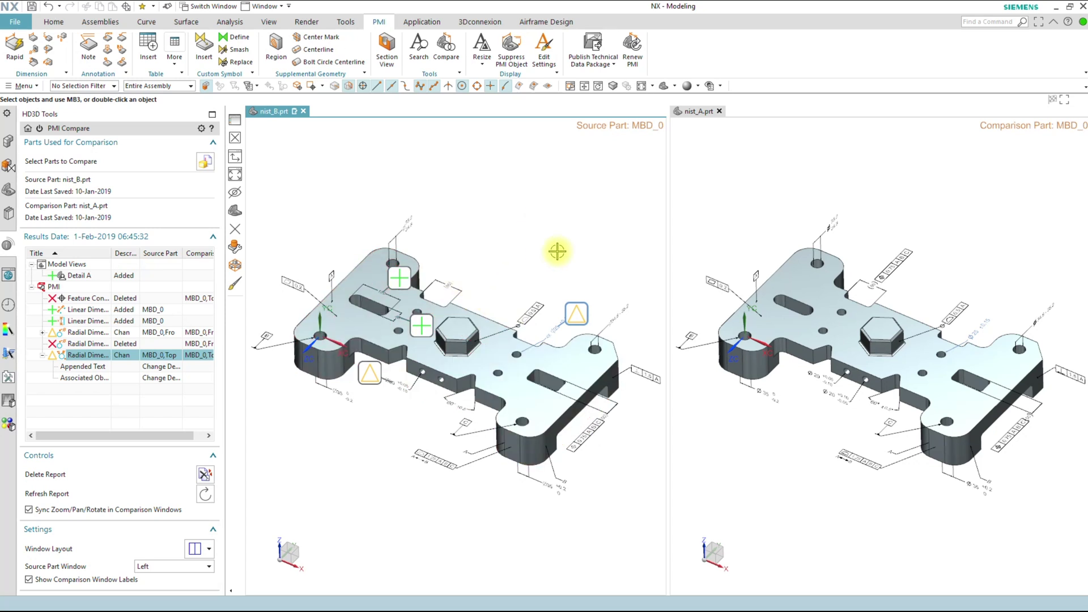
Bring up the window switcher over NX to return to the PowerPoint slide show
{"action": "right_click", "coordinate": [533, 176]}
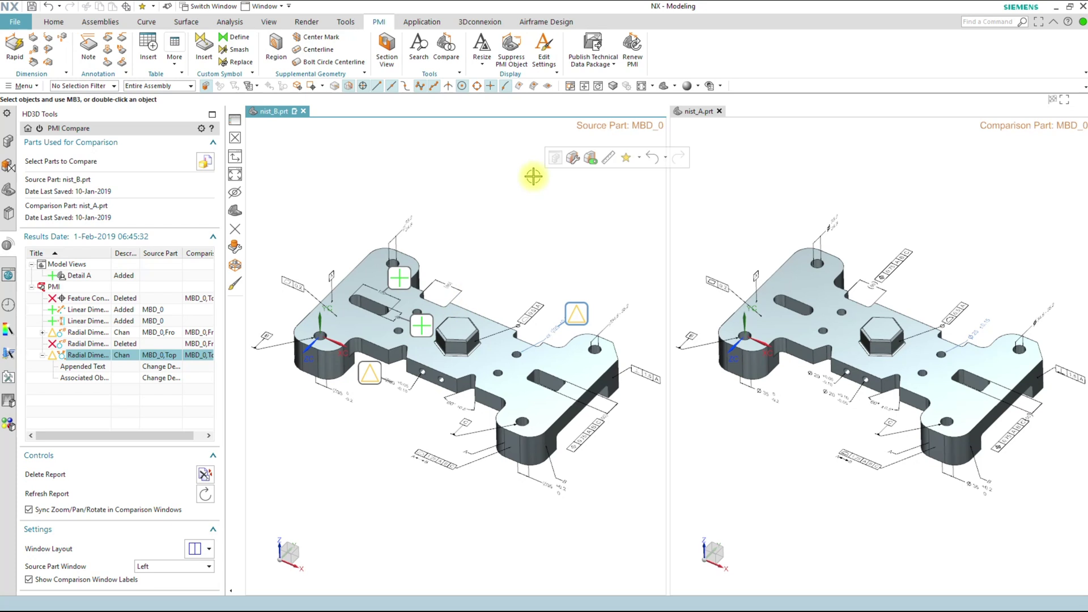
{"action": "key", "text": "alt+Tab"}
{"action": "key", "text": "alt+Tab"}
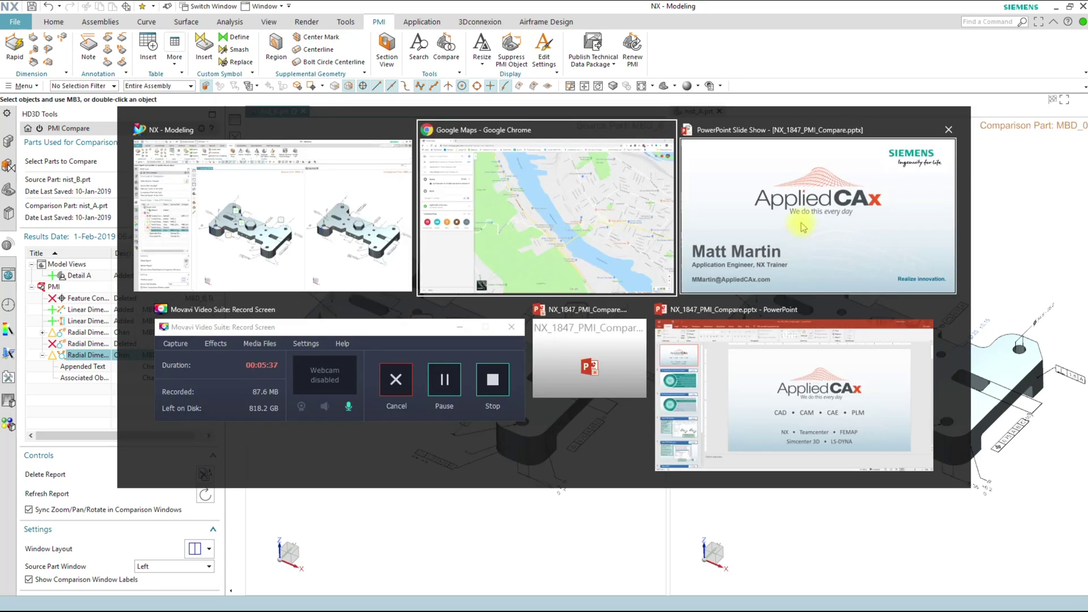